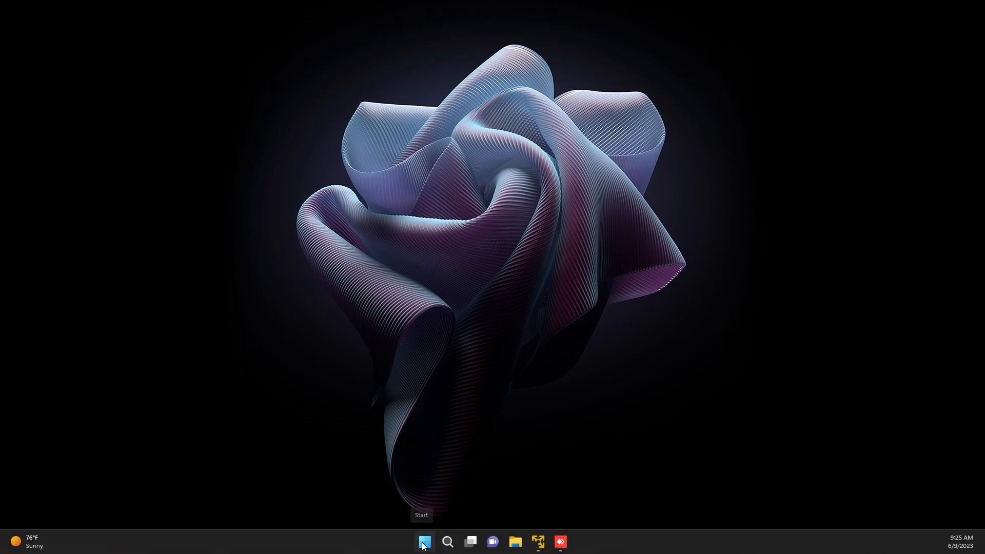
Start VMware Workstation 17 Player, leave an opened File Explorer window minimized, and reposition the player window on the desktop
left_click(538, 542)
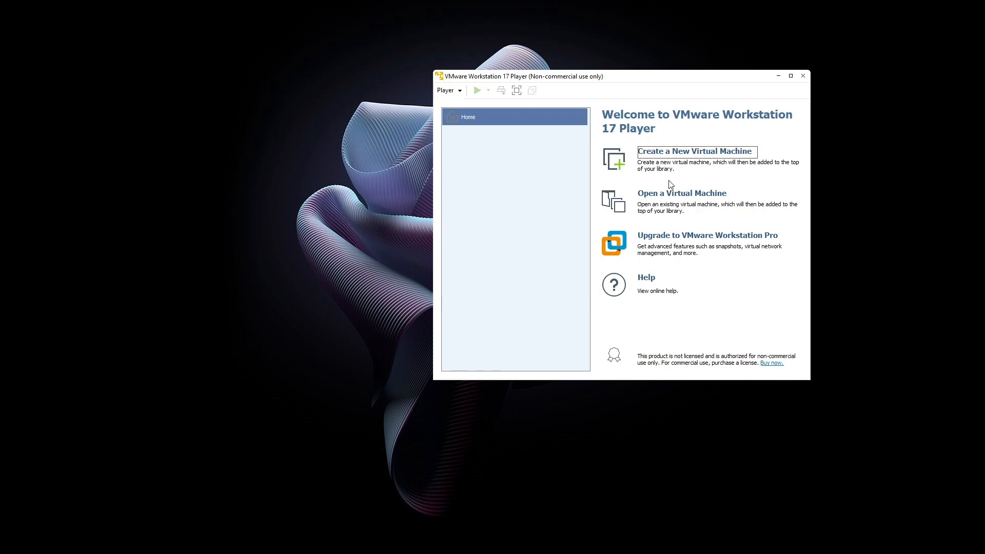
mouse_move(315, 551)
key("super+e")
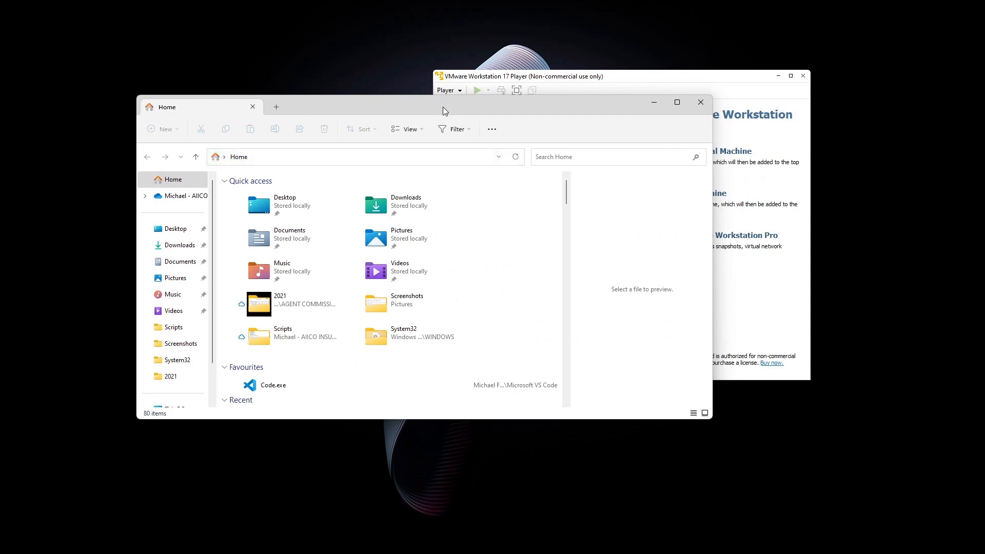
left_click(559, 86)
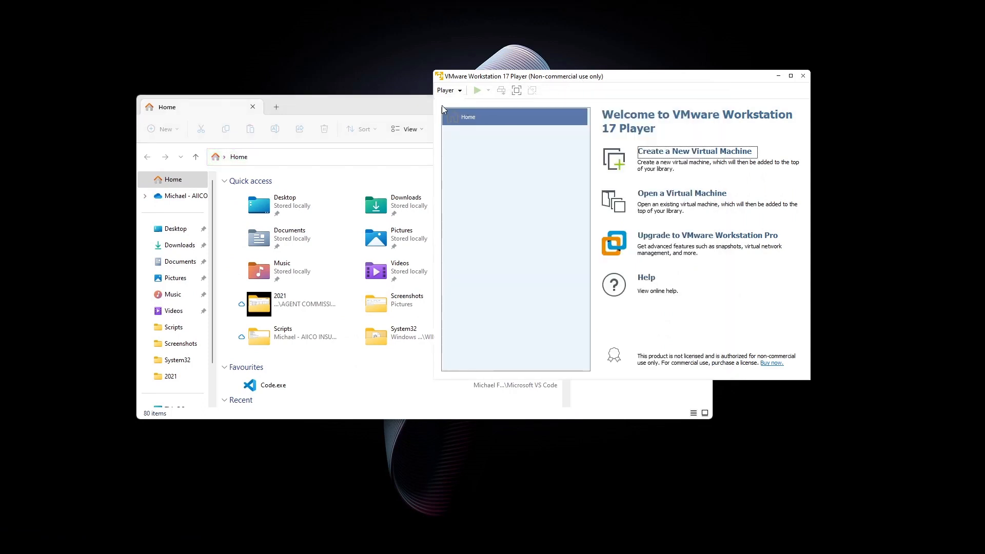
left_click(414, 102)
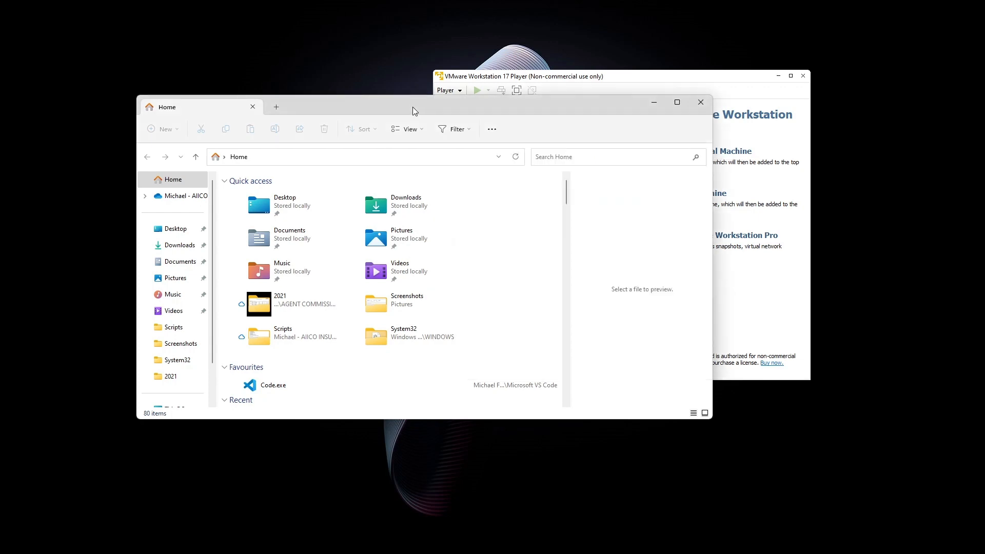
left_click(656, 103)
left_click_drag(676, 81, 546, 63)
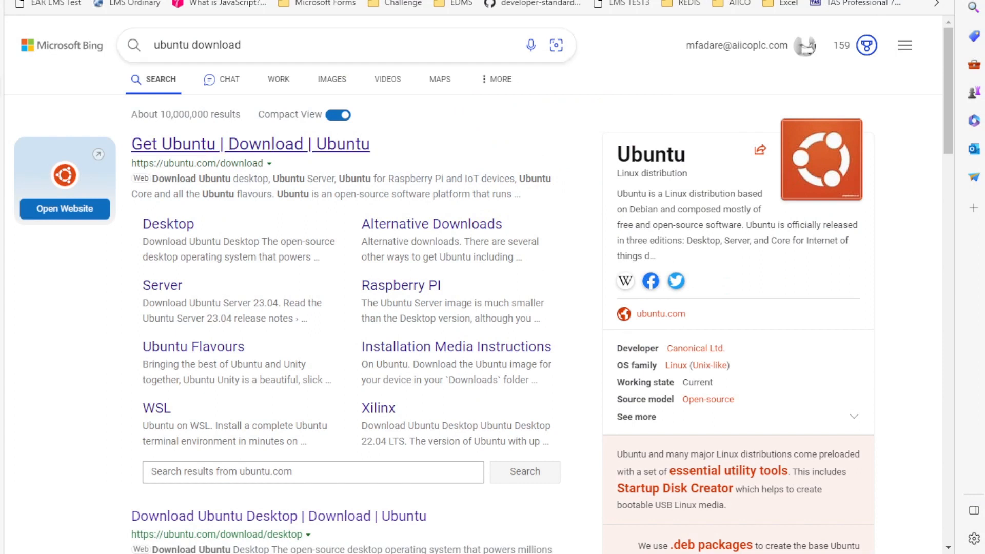
Open the Ubuntu Desktop download page from the search results and find the 22.04.2 LTS section
left_click(182, 224)
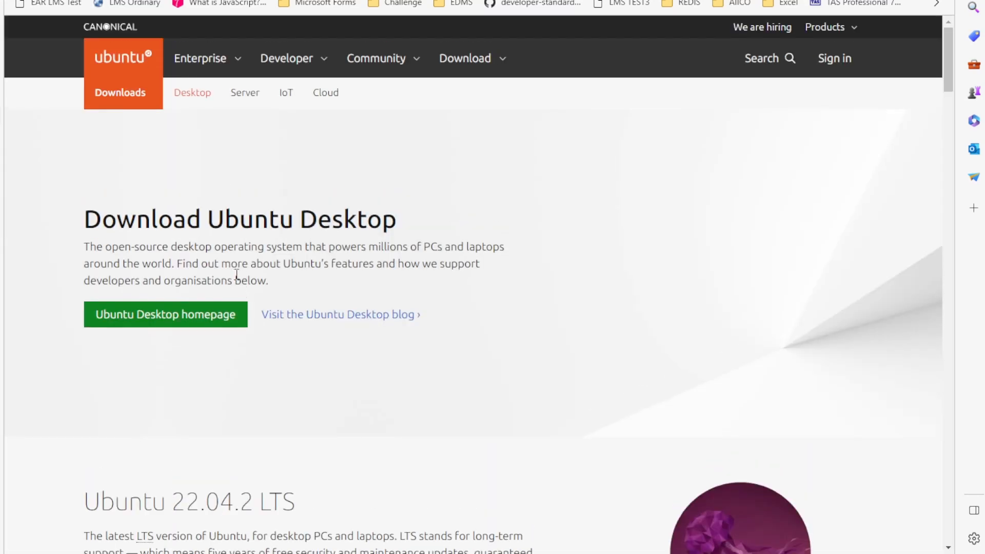
scroll(238, 275, "down", 2)
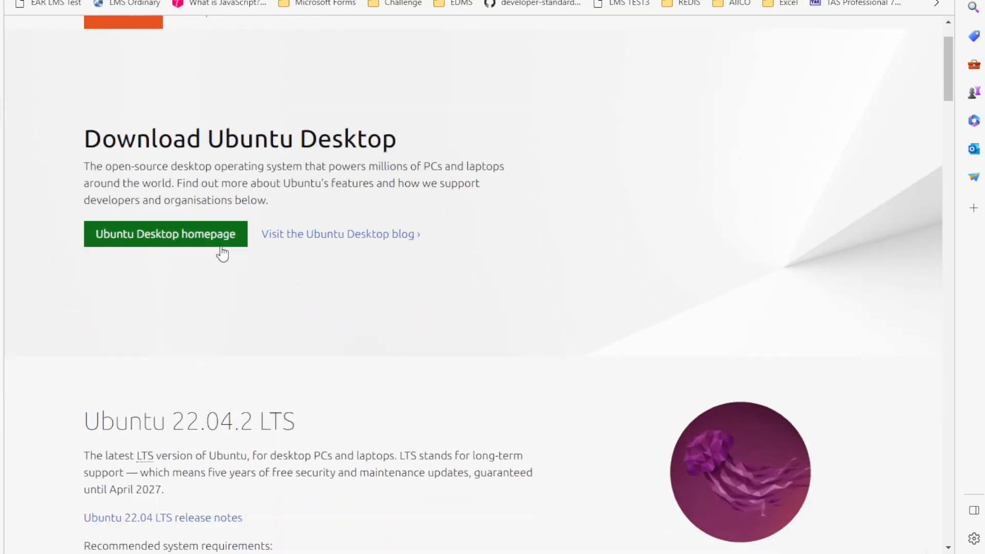
scroll(236, 272, "down", 5)
scroll(298, 333, "down", 6)
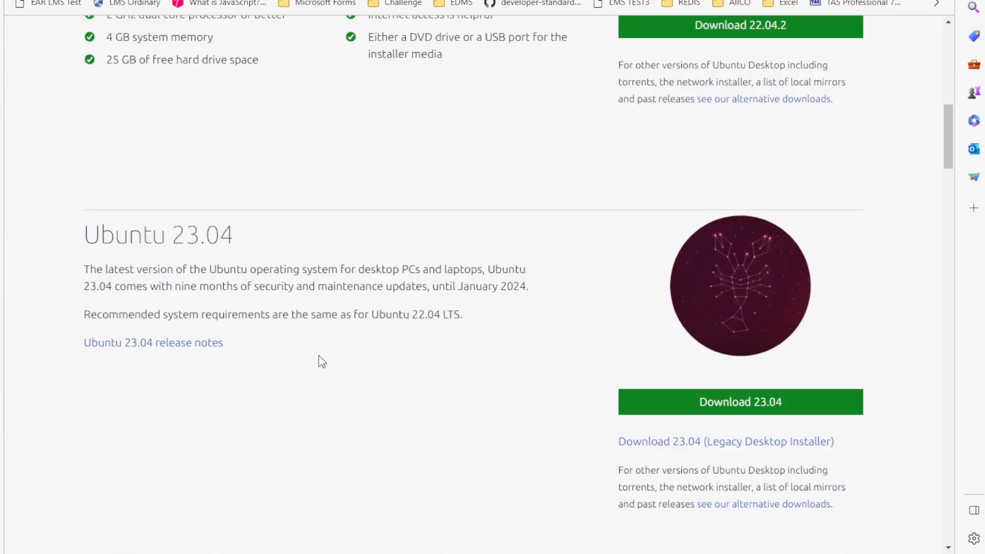
scroll(323, 360, "up", 8)
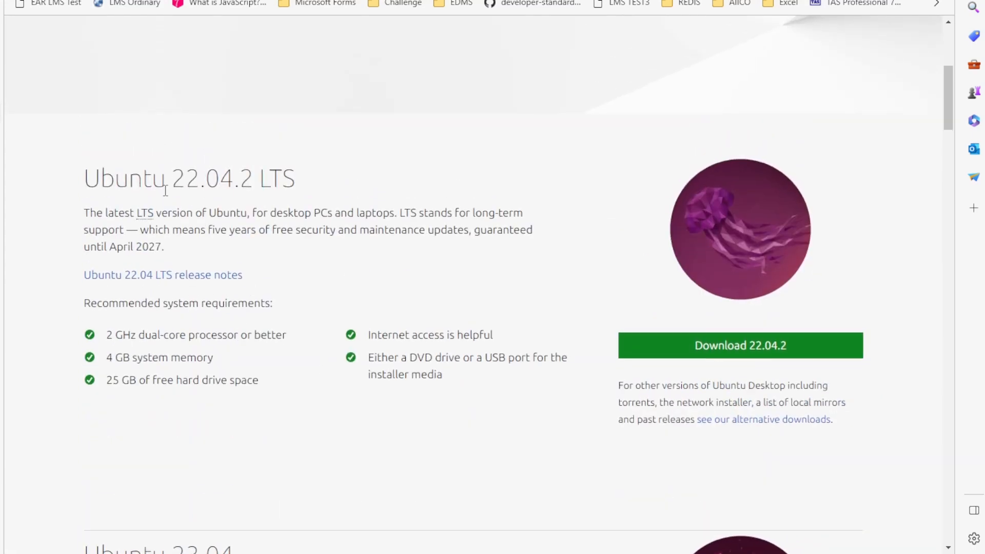
Examine the version numbers and support periods of Ubuntu 22.04.2 LTS and Ubuntu 23.04
left_click_drag(173, 186, 272, 186)
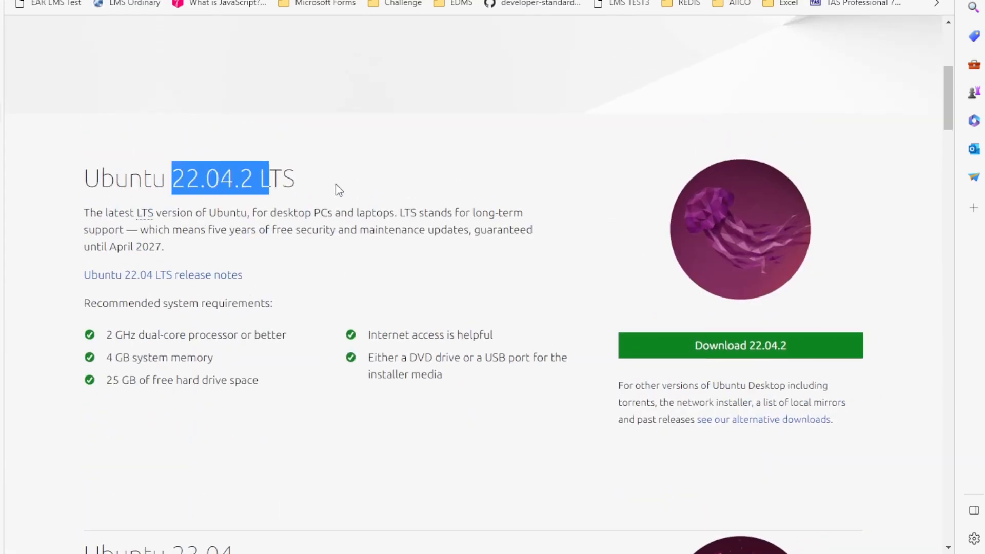
left_click(336, 185)
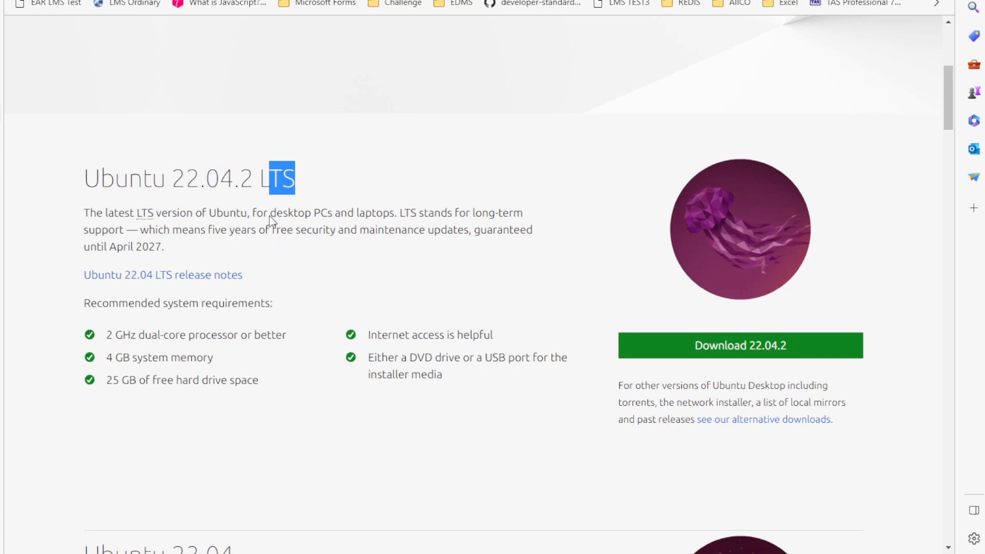
left_click_drag(149, 230, 523, 231)
left_click_drag(119, 255, 167, 257)
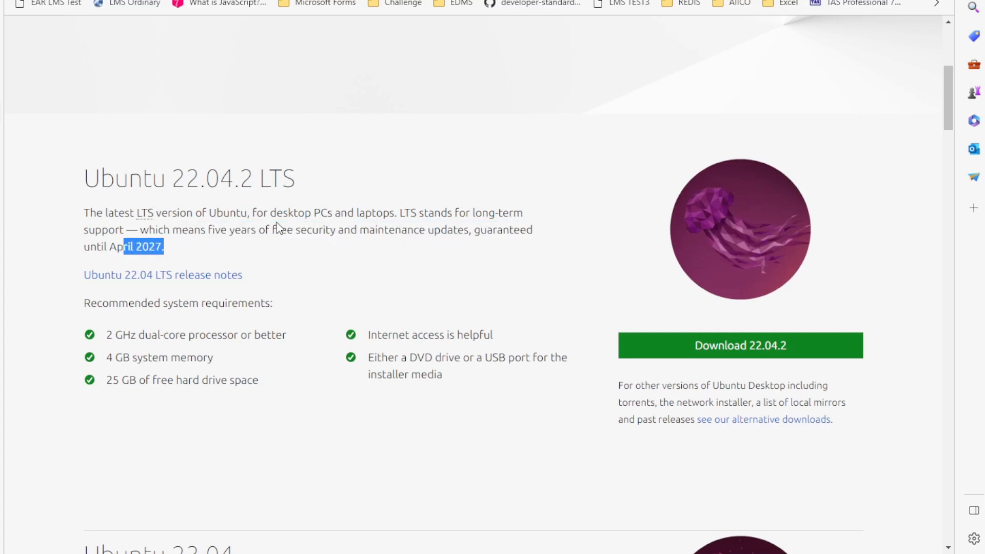
left_click(293, 208)
scroll(320, 263, "down", 7)
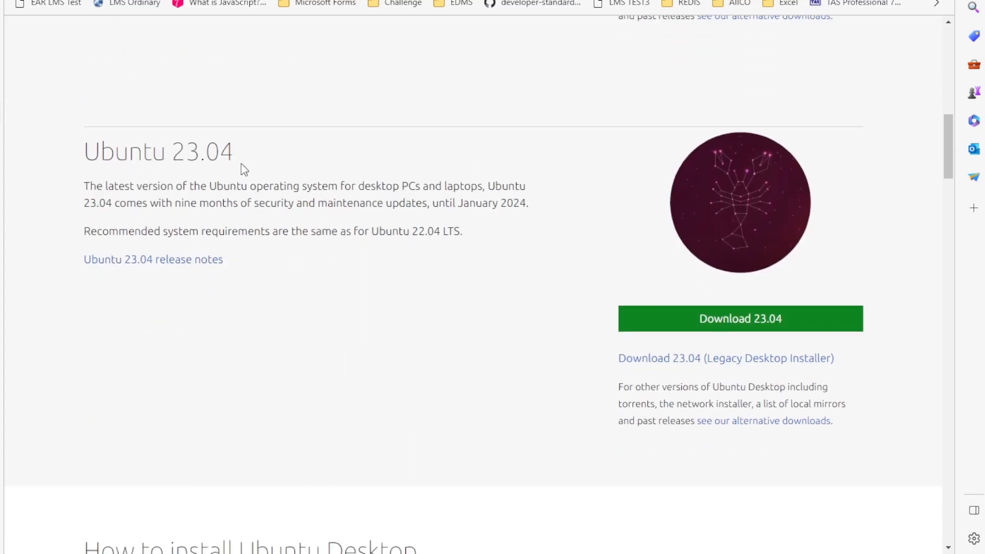
left_click_drag(266, 155, 165, 154)
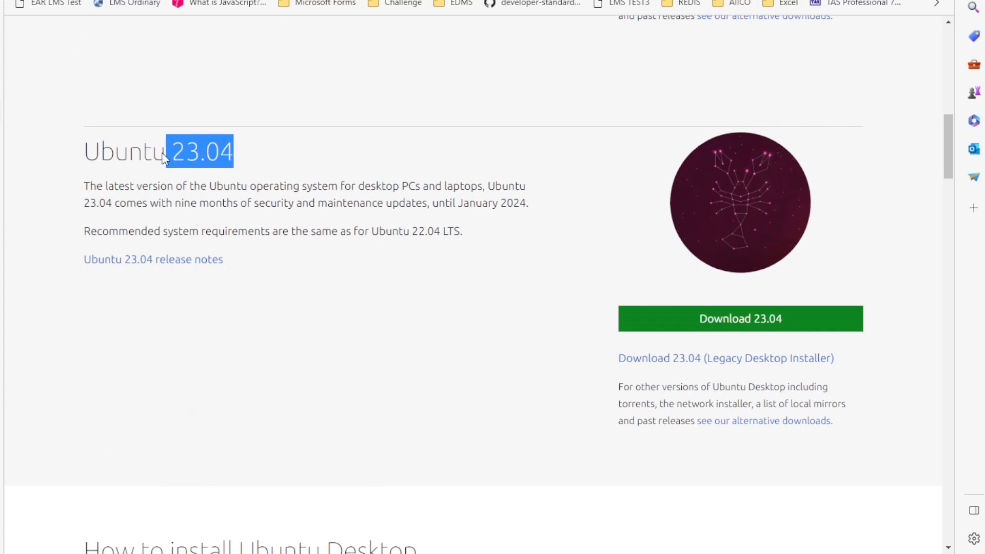
left_click(109, 164)
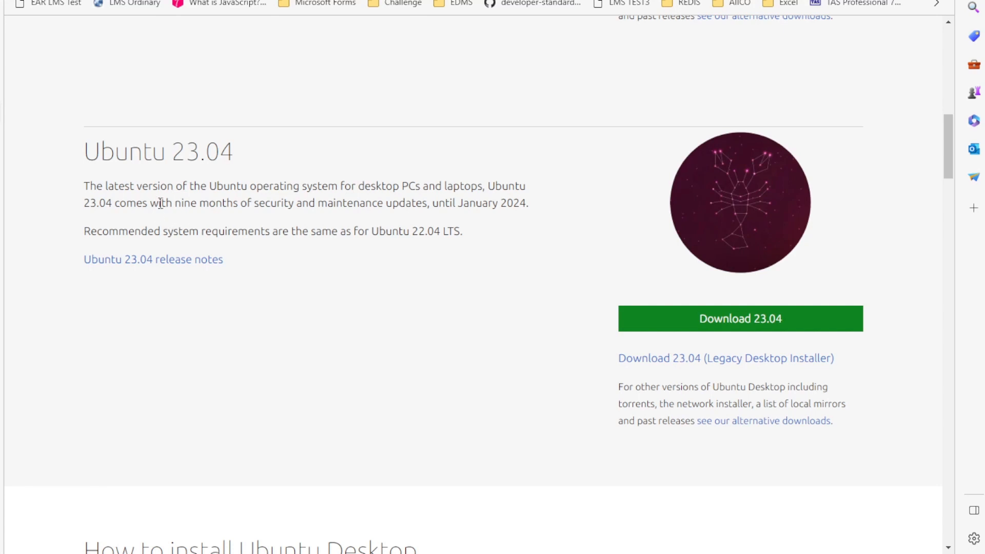
left_click_drag(159, 203, 537, 205)
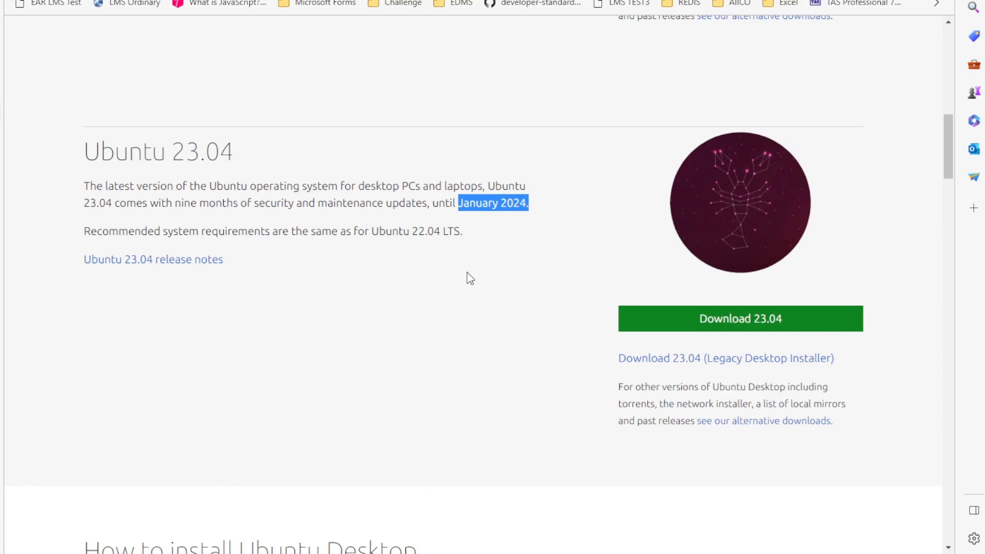
Compare both Ubuntu releases once more and download the Ubuntu 22.04.2 LTS desktop image
scroll(451, 282, "up", 10)
scroll(347, 264, "down", 7)
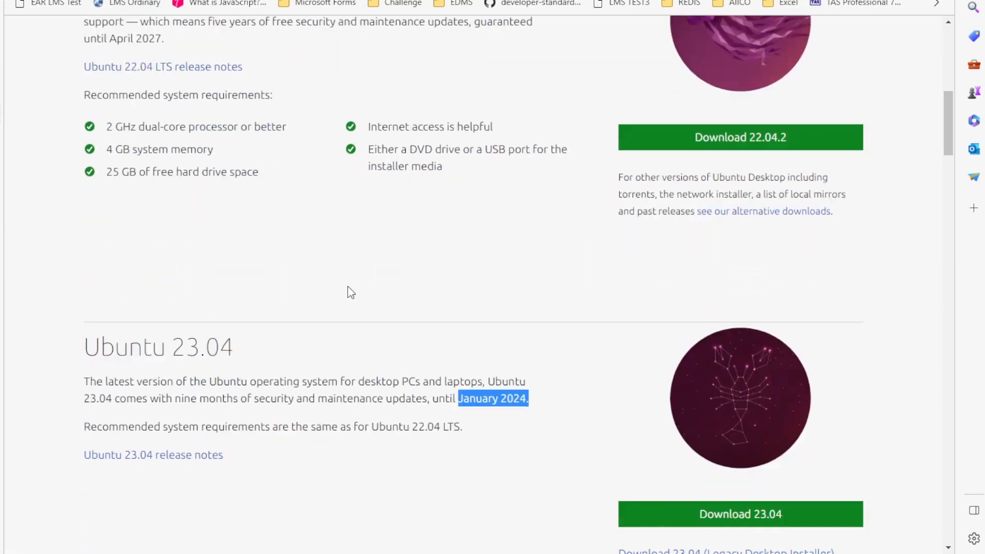
scroll(355, 298, "down", 1)
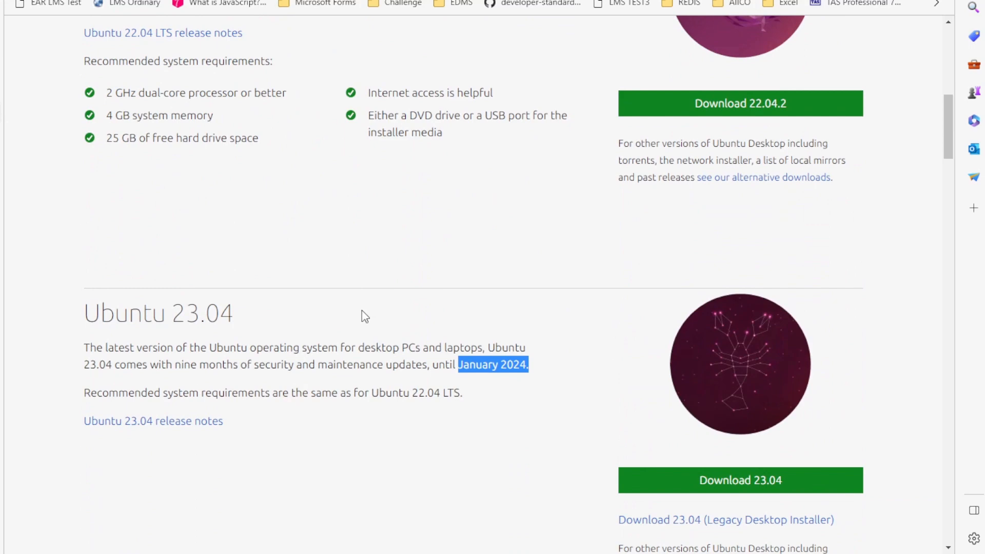
scroll(364, 315, "up", 3)
scroll(363, 314, "down", 8)
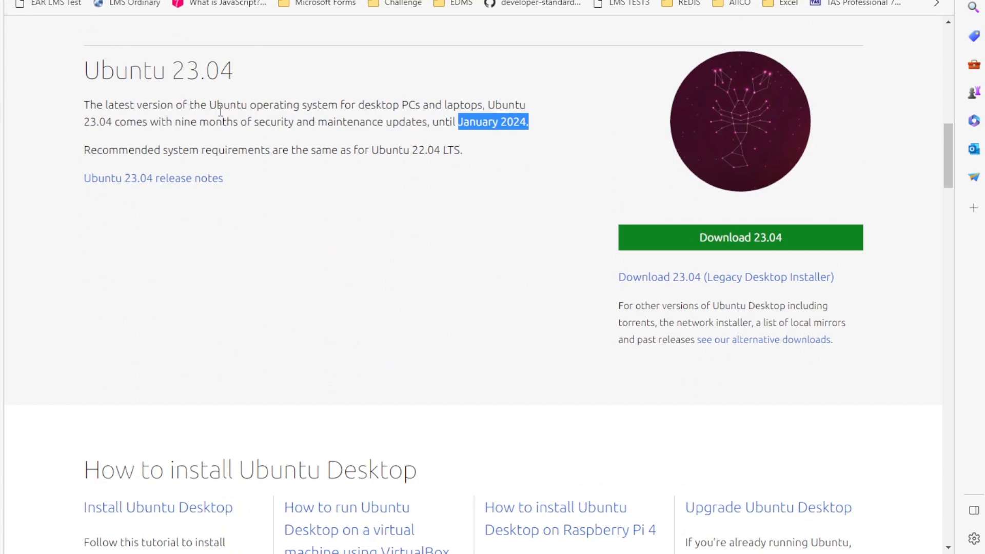
scroll(302, 169, "up", 8)
scroll(303, 169, "up", 1)
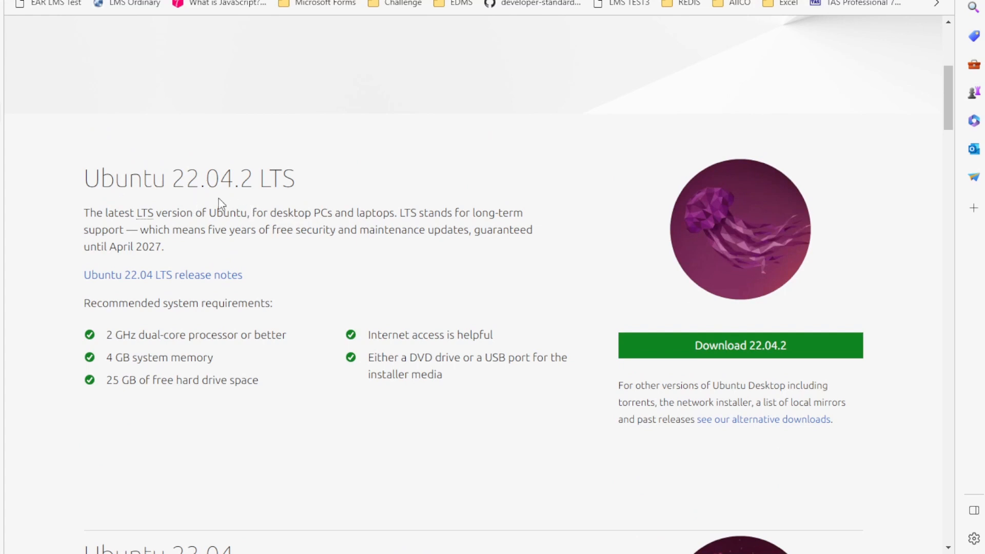
left_click(697, 340)
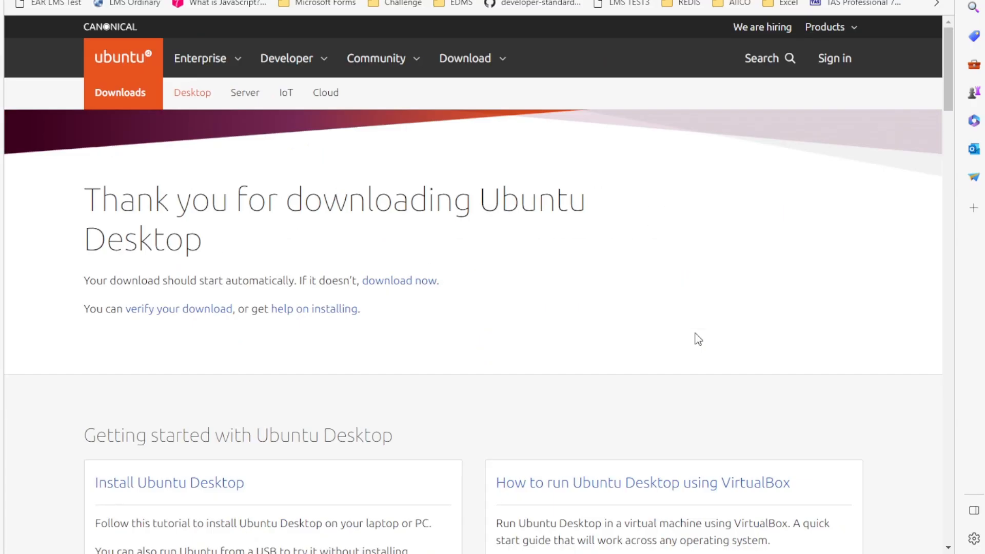
scroll(331, 239, "down", 2)
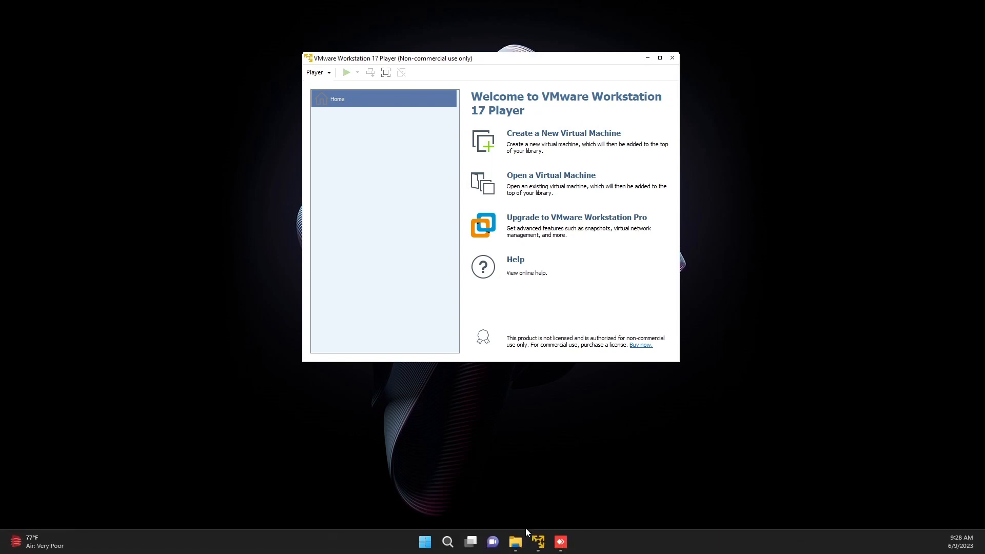
Switch to File Explorer and browse the Documents folder for the Ubuntu installer image
left_click(515, 542)
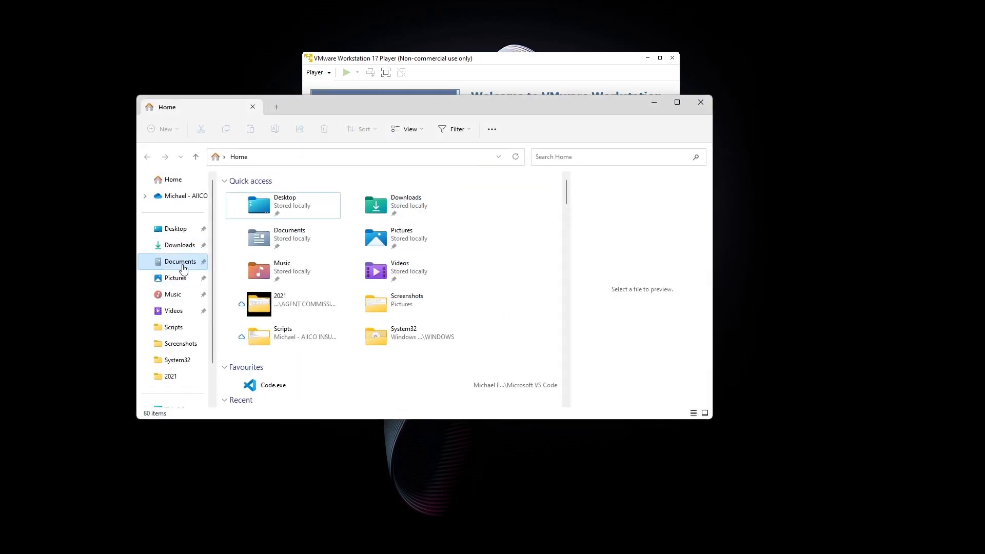
left_click(181, 262)
double_click(272, 223)
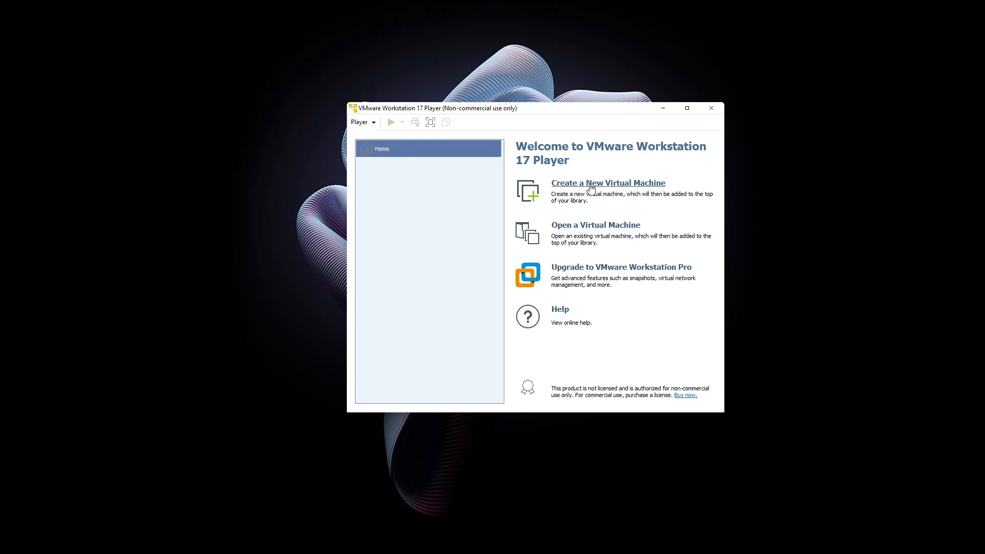
Create a new virtual machine using the installer disc image ubuntu-22.04.2-desktop-amd64.iso and continue past the wizard's welcome page
left_click(590, 187)
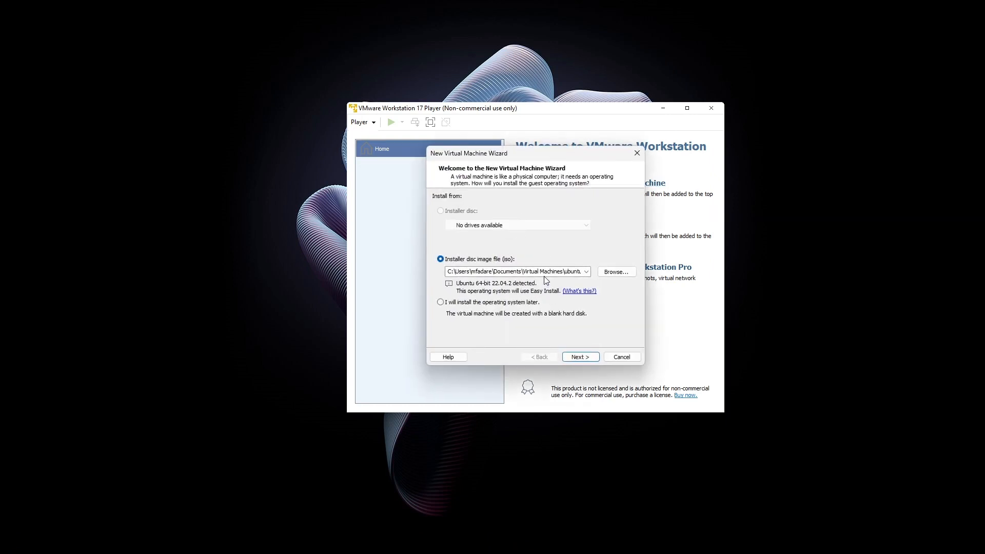
left_click(587, 272)
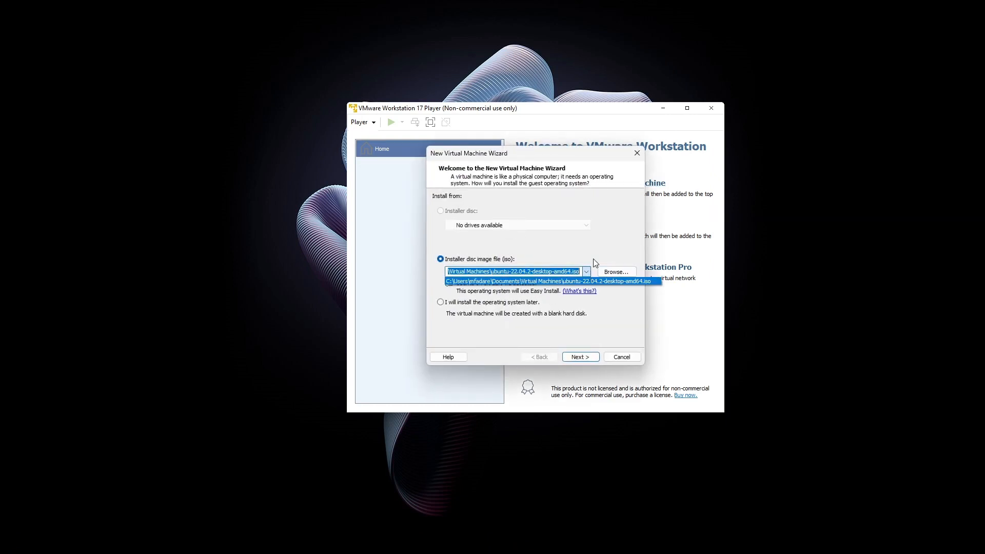
left_click(593, 258)
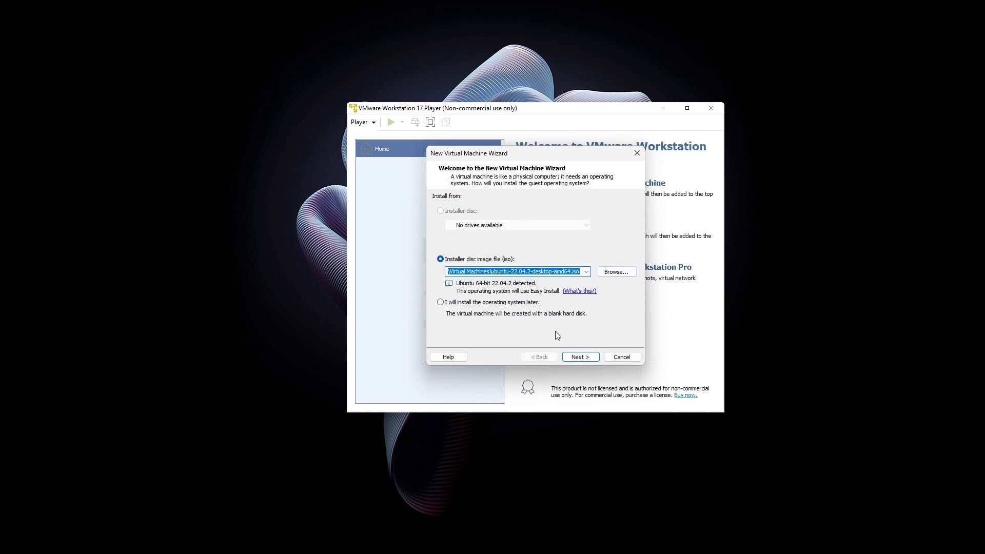
left_click(580, 358)
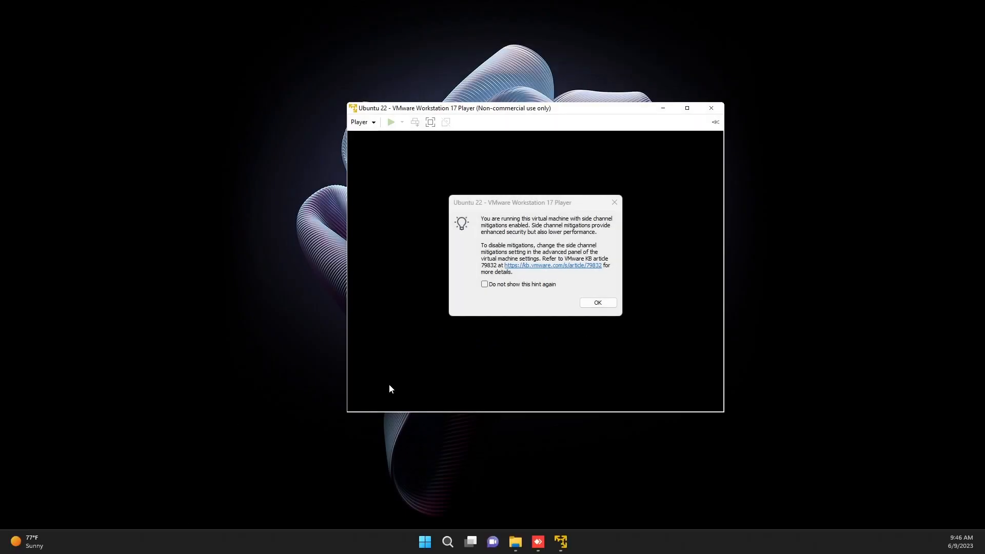
Dismiss the side channel mitigations hint and proceed in the Ubuntu installer with Normal installation and updates downloaded during installation
left_click(608, 305)
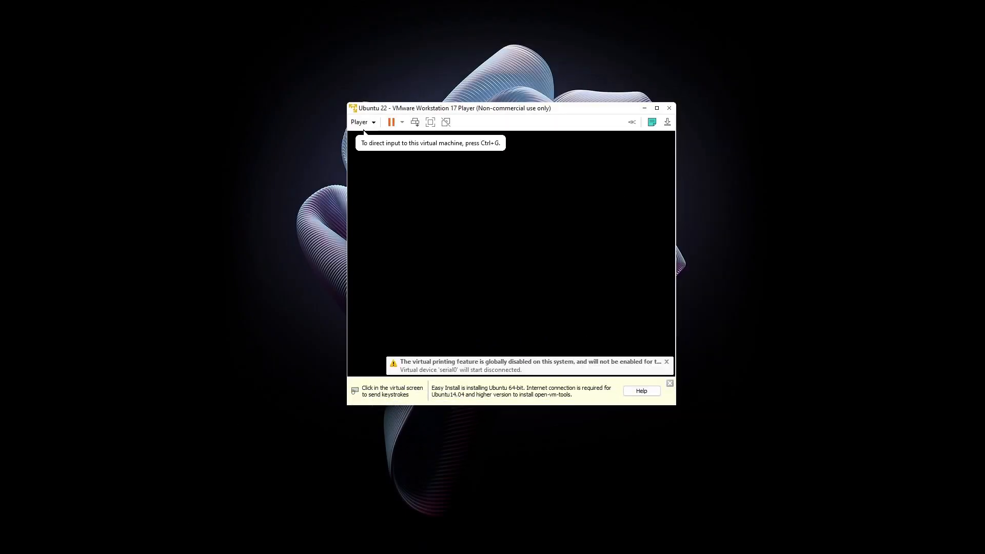
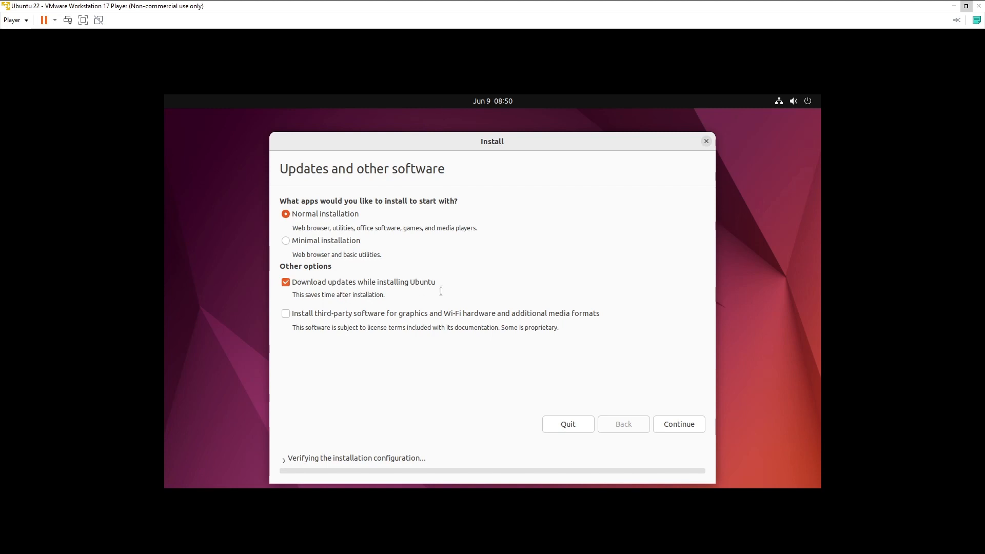
left_click(699, 426)
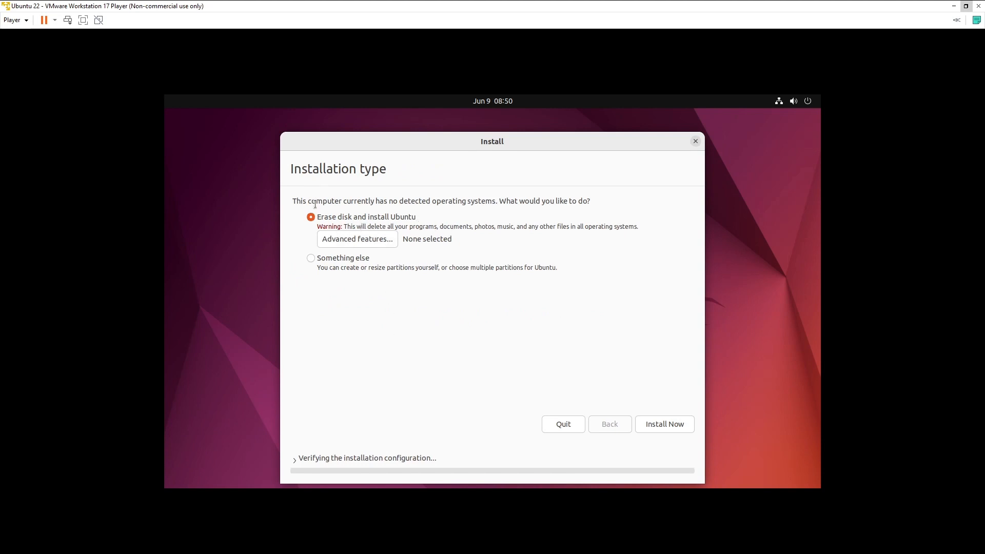
Review the installation type question, and restore and re-maximize the virtual machine window to refit the guest display
left_click_drag(316, 201, 482, 202)
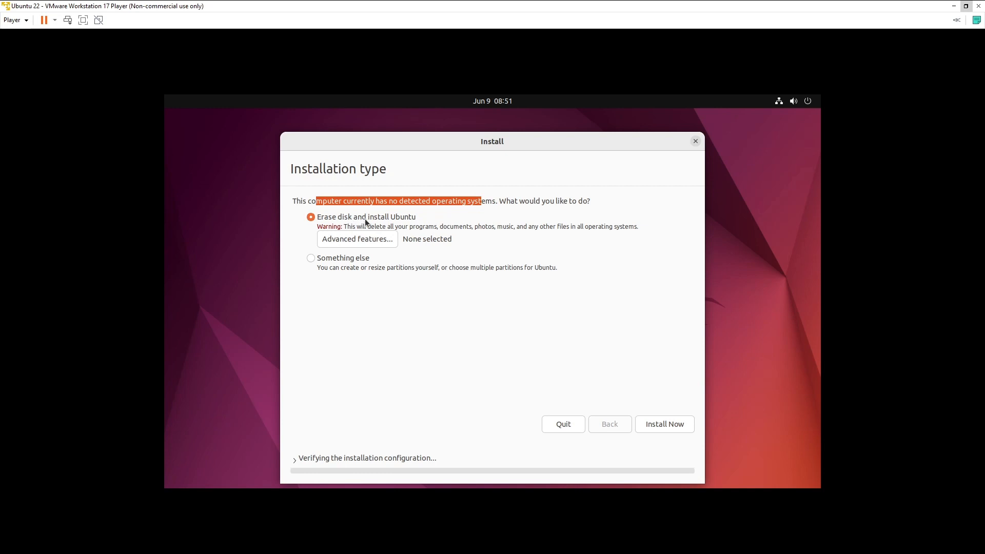
left_click(365, 201)
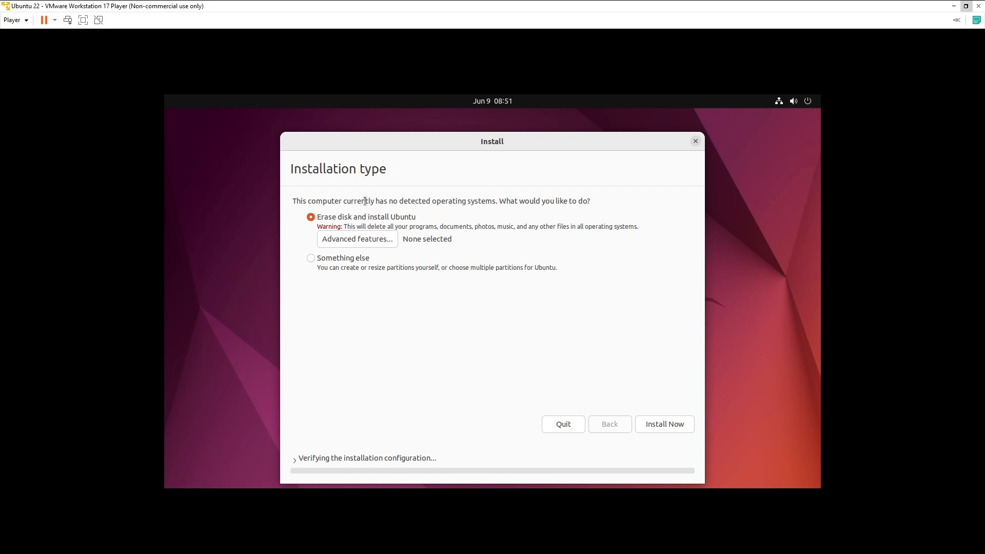
left_click_drag(311, 201, 339, 201)
left_click(966, 5)
mouse_move(426, 552)
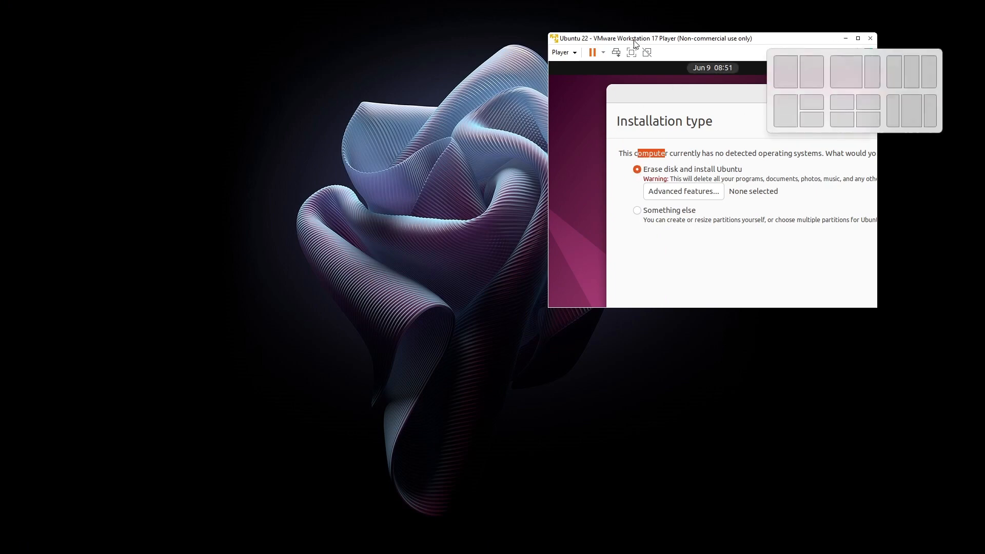
left_click(858, 38)
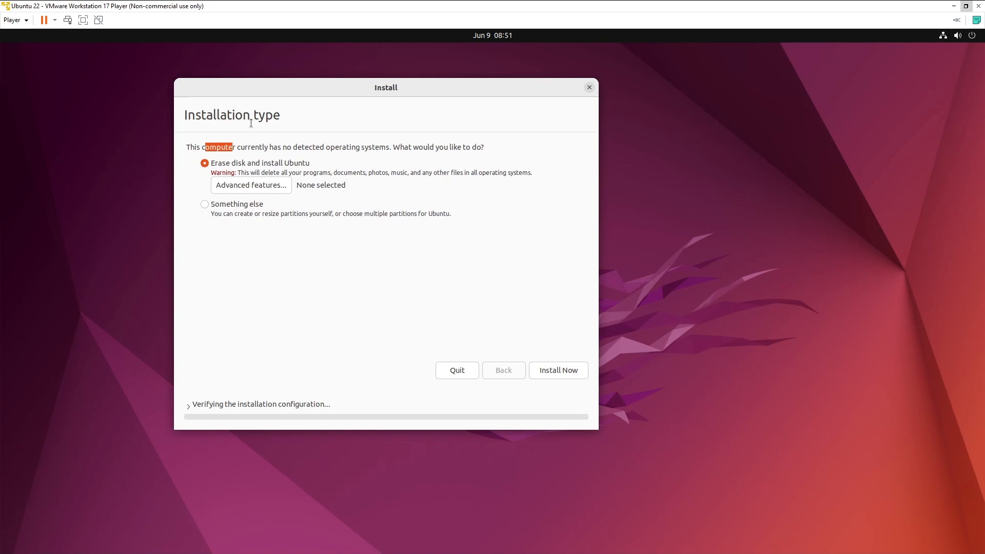
left_click(291, 147)
double_click(643, 10)
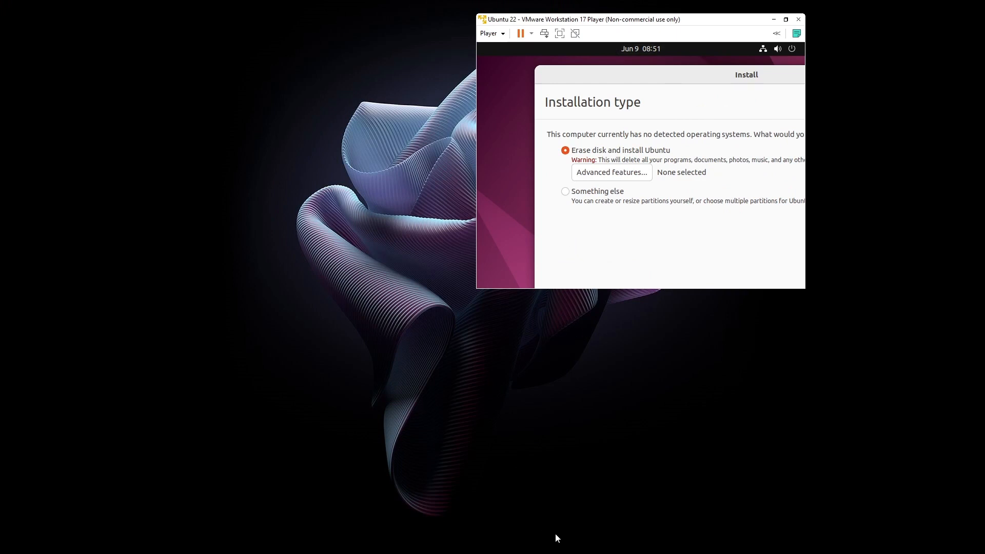
left_click(787, 19)
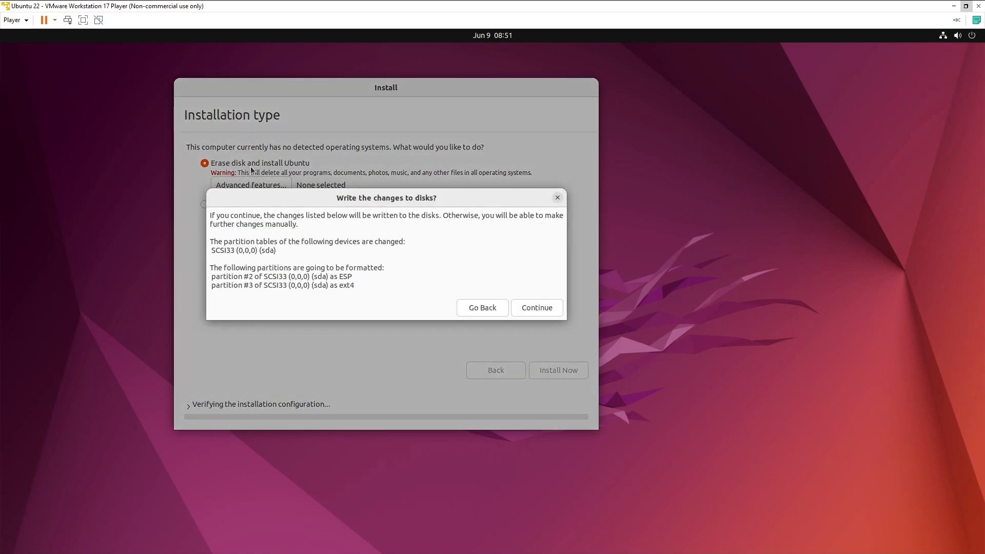
Confirm writing the partition changes to the disk and accept Lagos as the location
left_click_drag(239, 215, 231, 286)
left_click(529, 309)
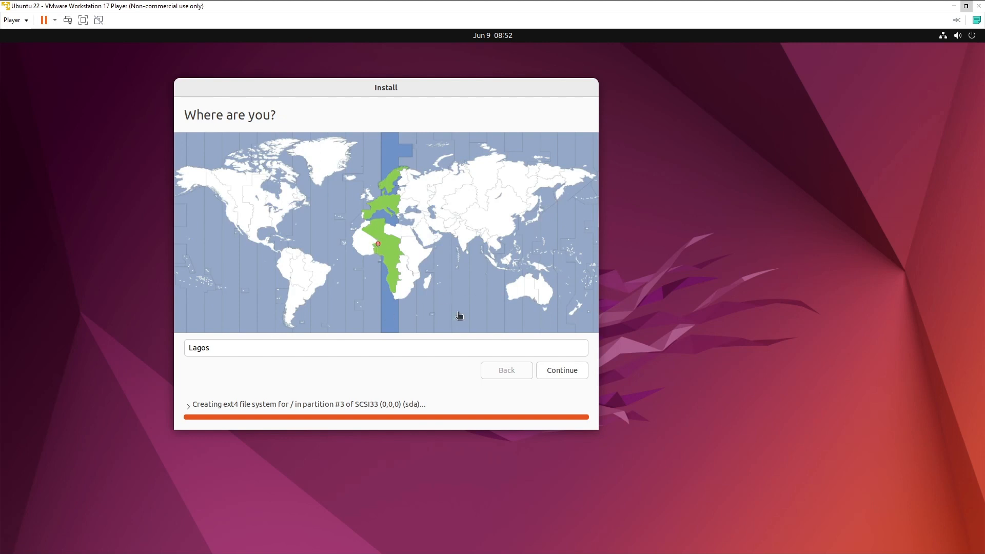
left_click(406, 350)
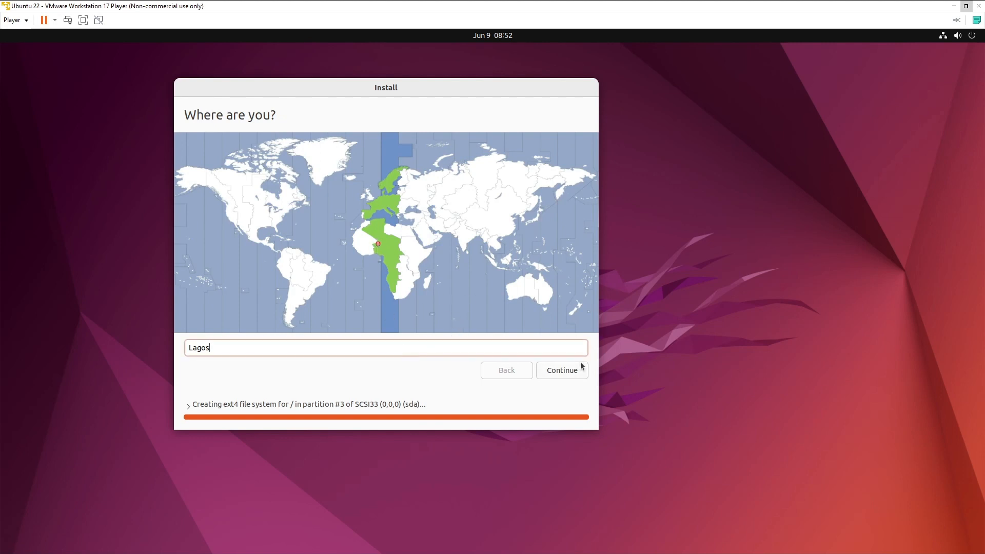
left_click(563, 371)
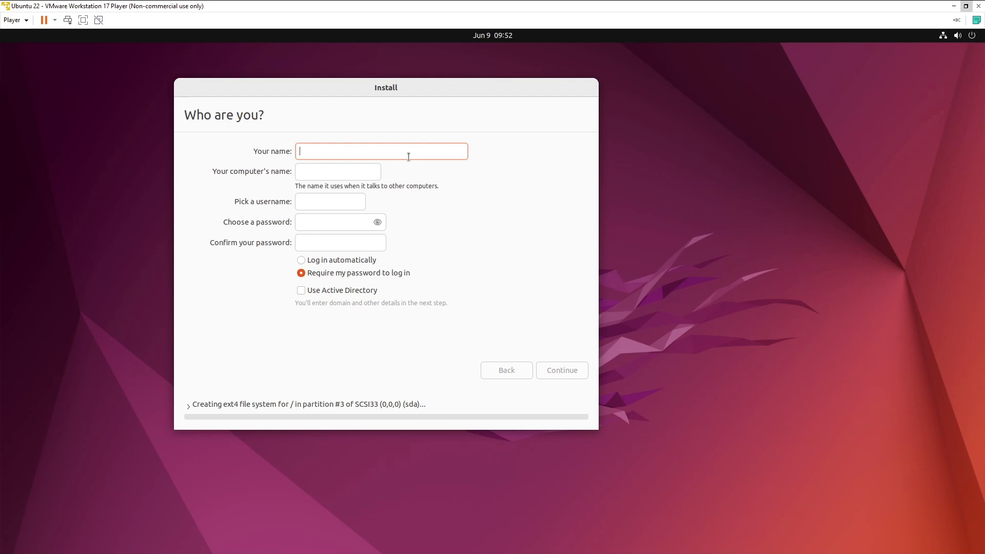
Enter the full name, the computer's name and the username for the new Ubuntu account
type("Michael J")
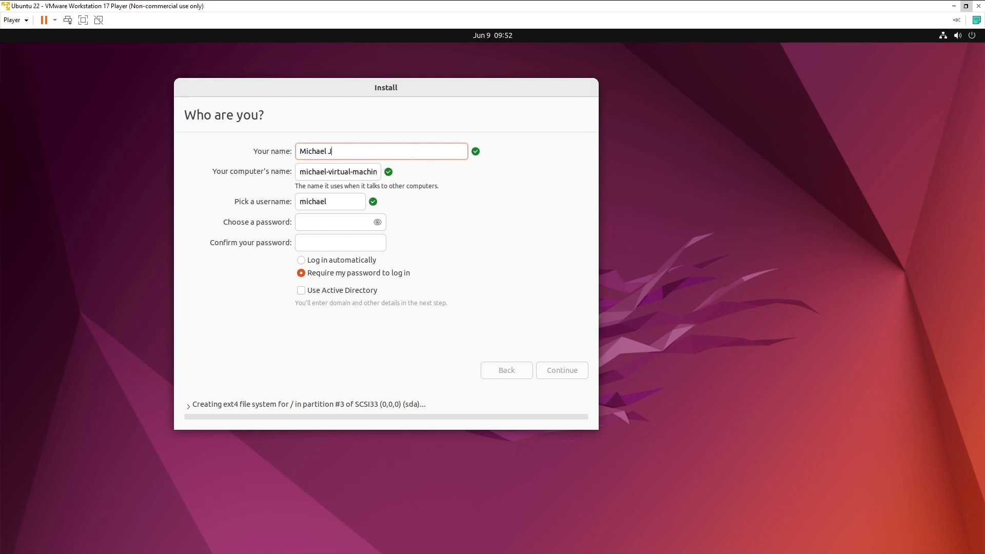
key("Tab")
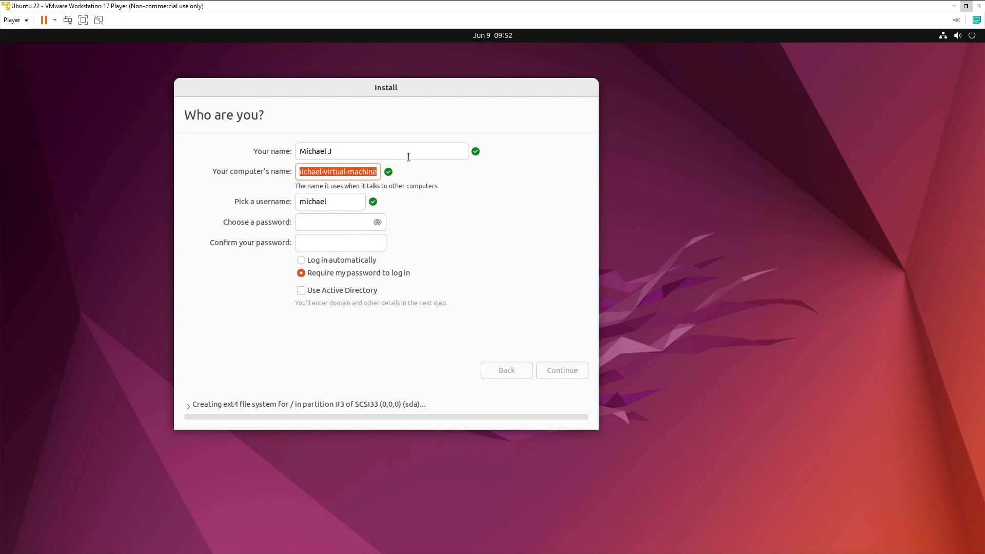
type("jetemi")
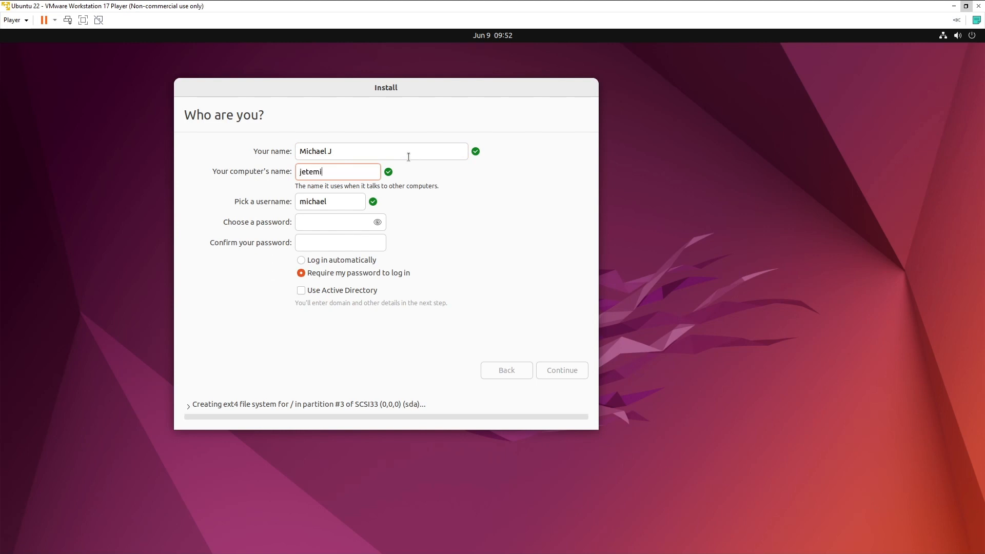
key("Tab")
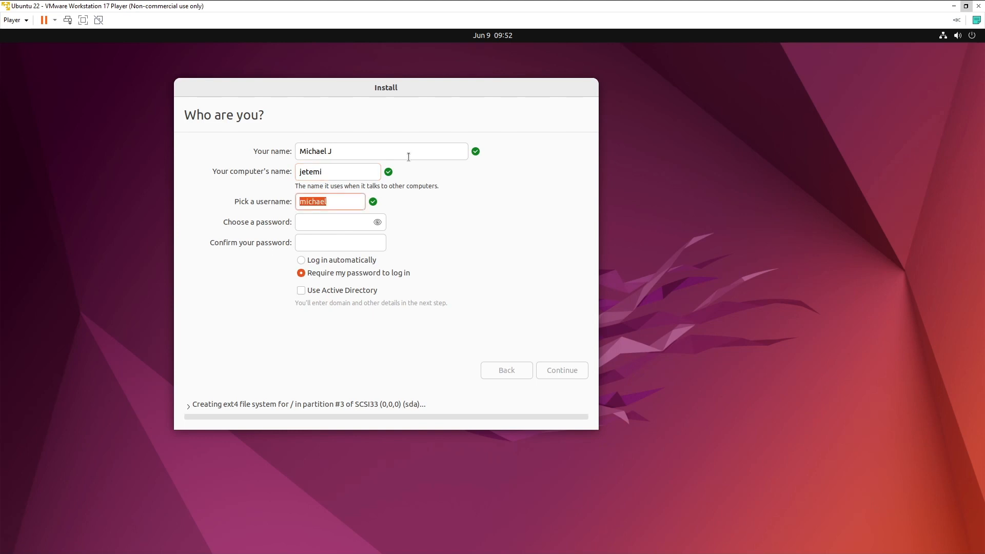
type("jetemi")
key("Tab")
Enter and confirm the account password, keep Require my password to log in, and continue the installation
type("*********")
key("Tab")
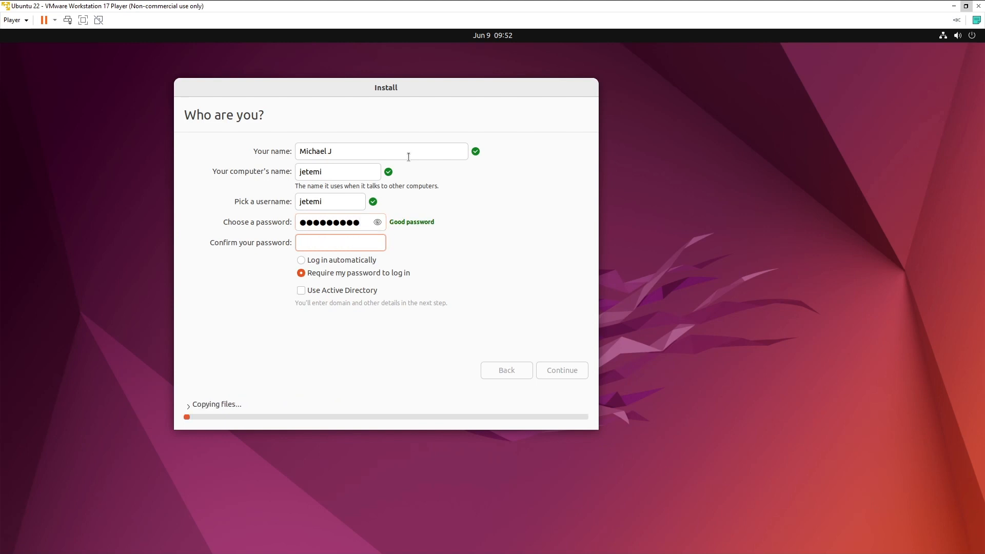
type("*********")
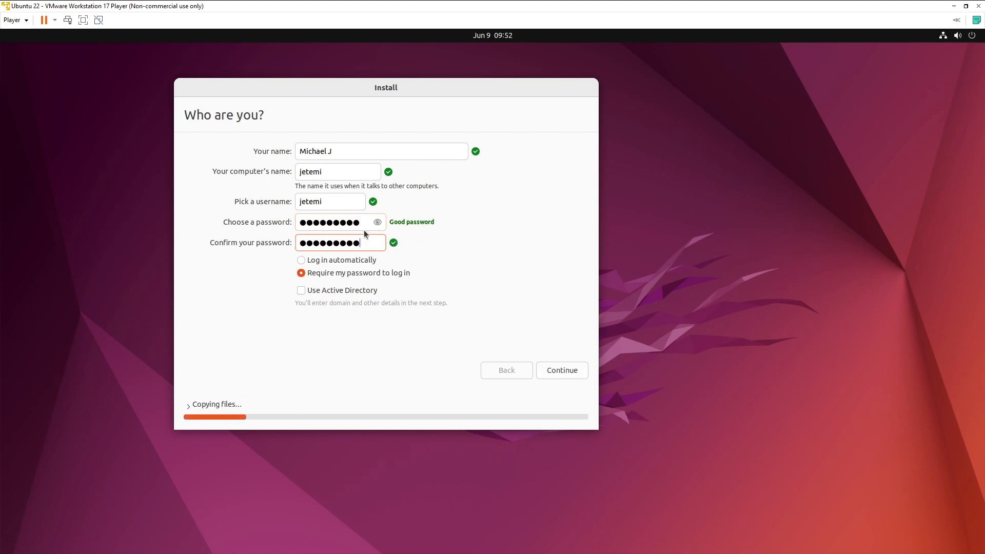
type("*")
key("BackSpace")
left_click(322, 262)
left_click(334, 273)
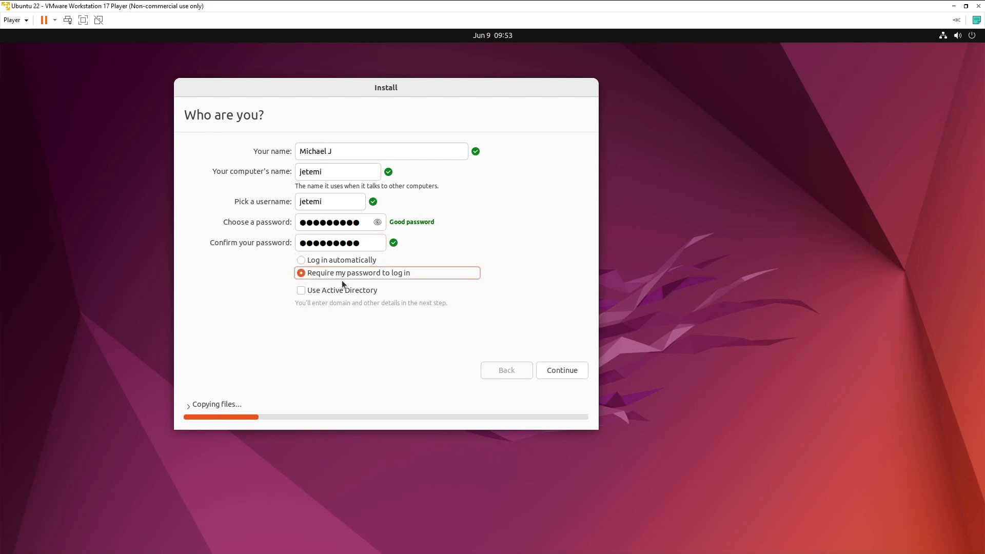
left_click(552, 370)
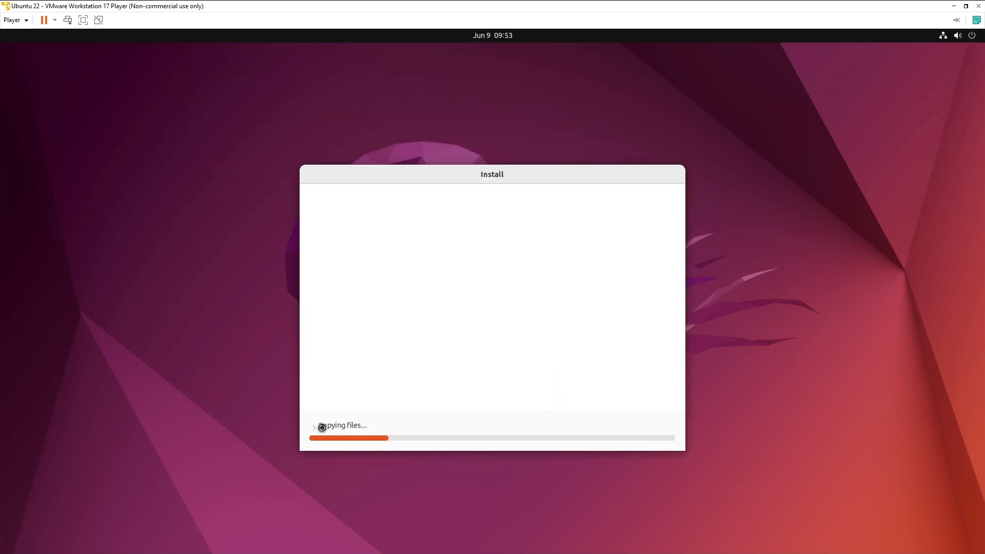
Reposition the installer window and inspect the file-copying log details, collapsing them again
left_click_drag(501, 177, 435, 65)
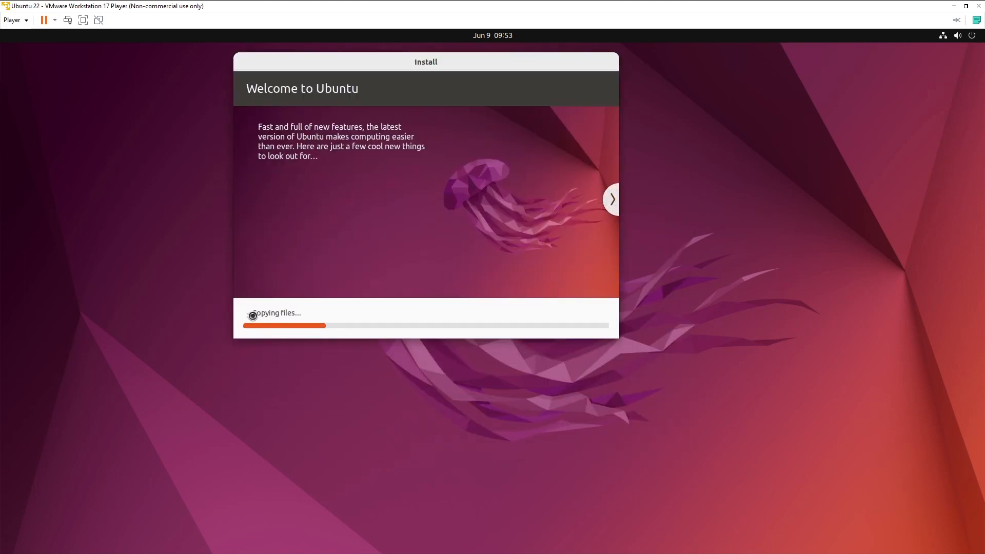
left_click(249, 315)
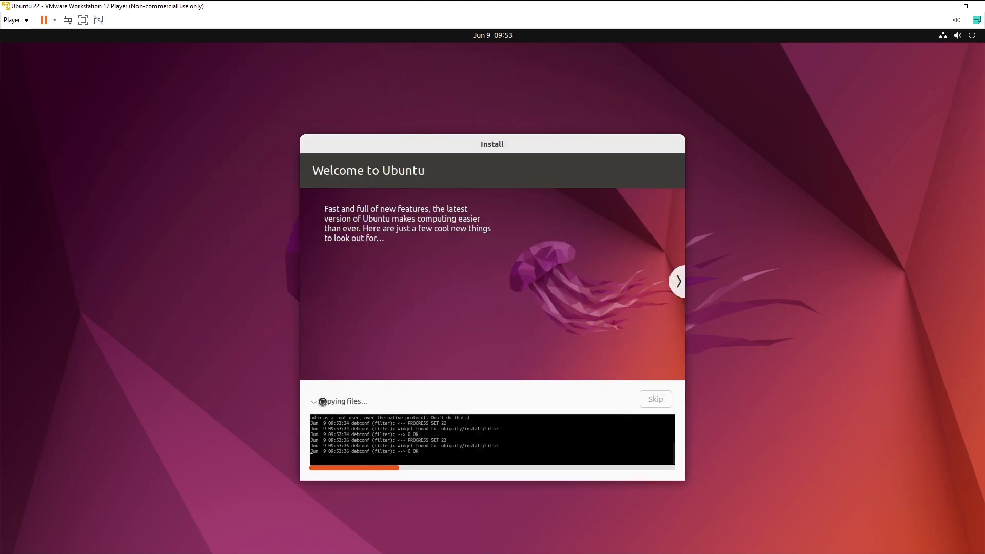
left_click(318, 402)
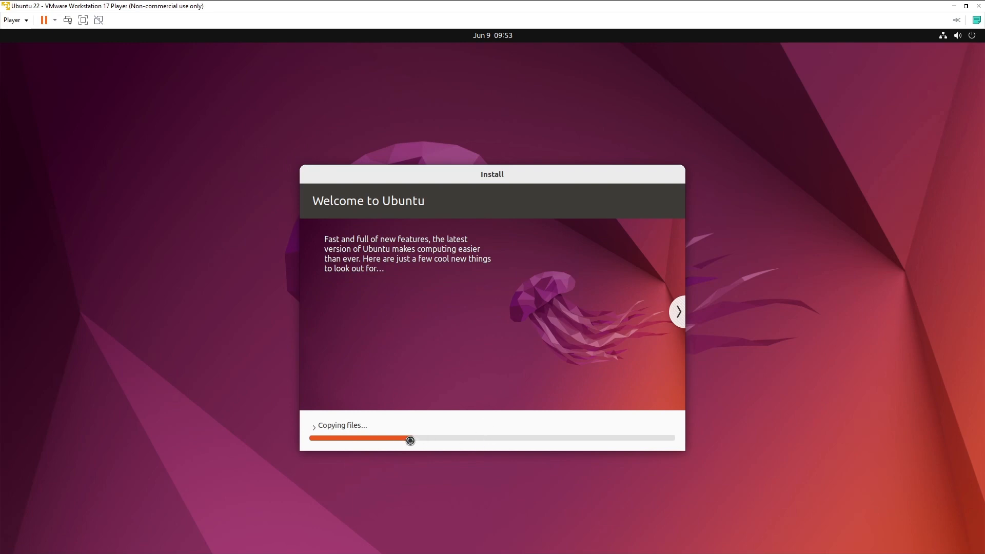
Browse the installer's slideshow from Welcome to Ubuntu through to the Help and support slide
left_click(677, 314)
left_click(677, 318)
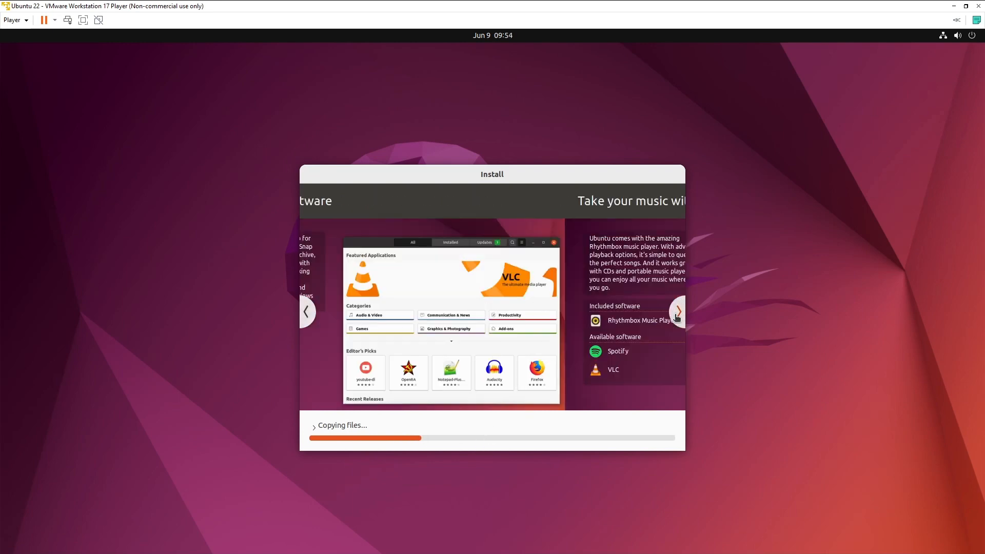
left_click(678, 314)
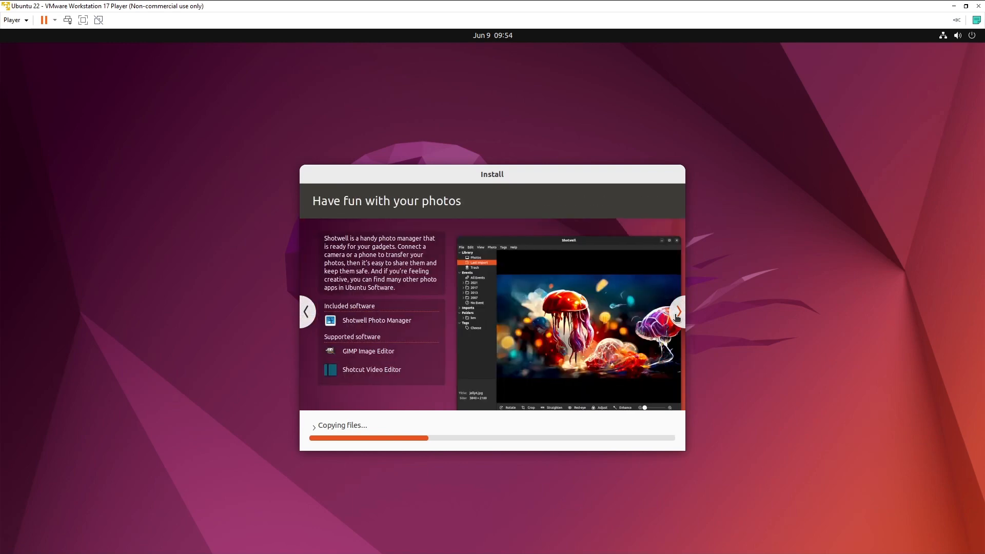
left_click(677, 317)
left_click(678, 314)
left_click(307, 312)
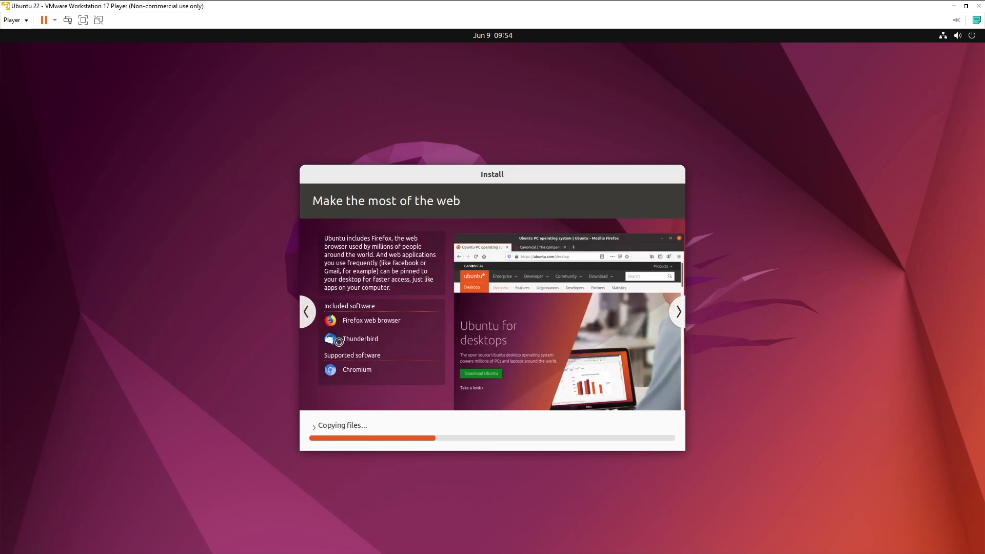
left_click(677, 314)
left_click(678, 315)
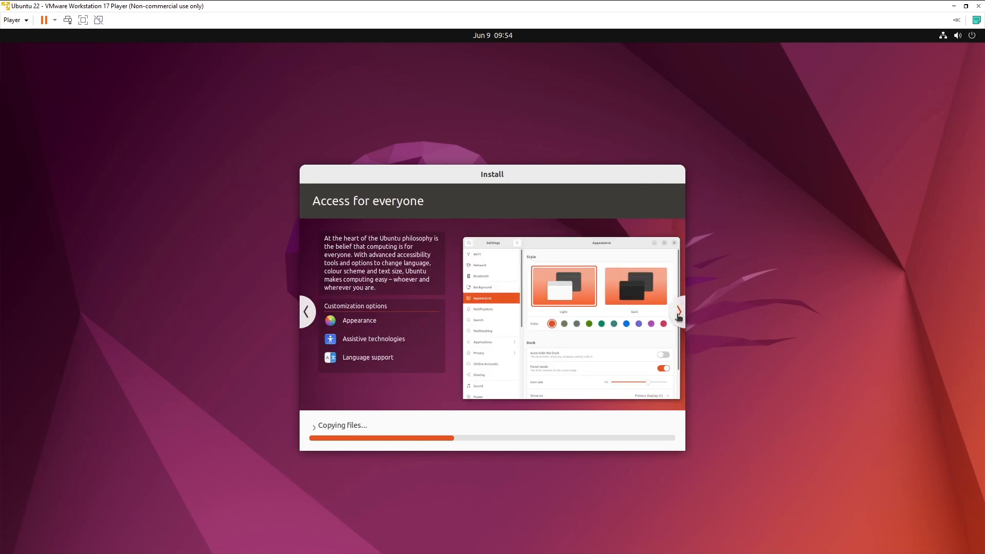
left_click(678, 314)
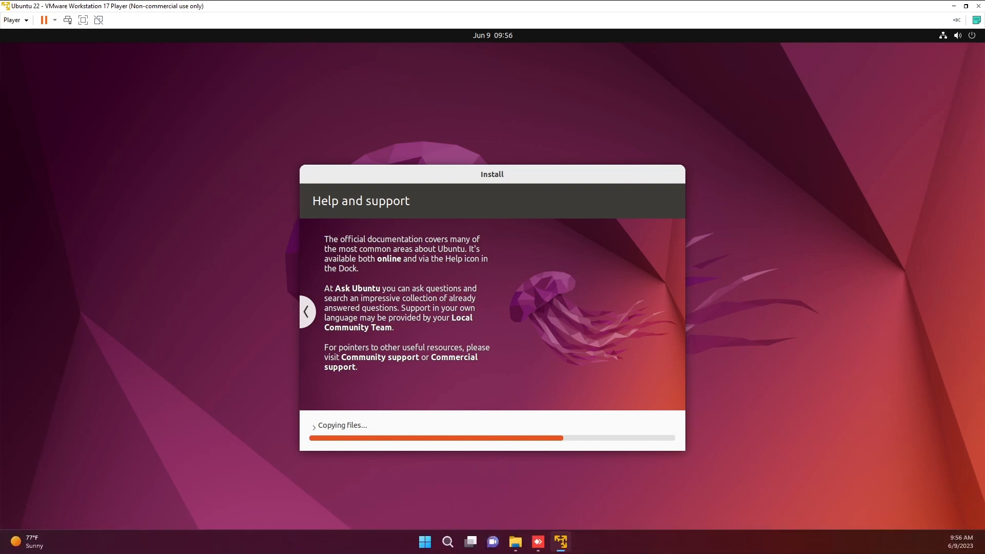
Switch to File Explorer, examine the virtual machine files in the Ubuntu 22 folder, and minimize the window
left_click(517, 543)
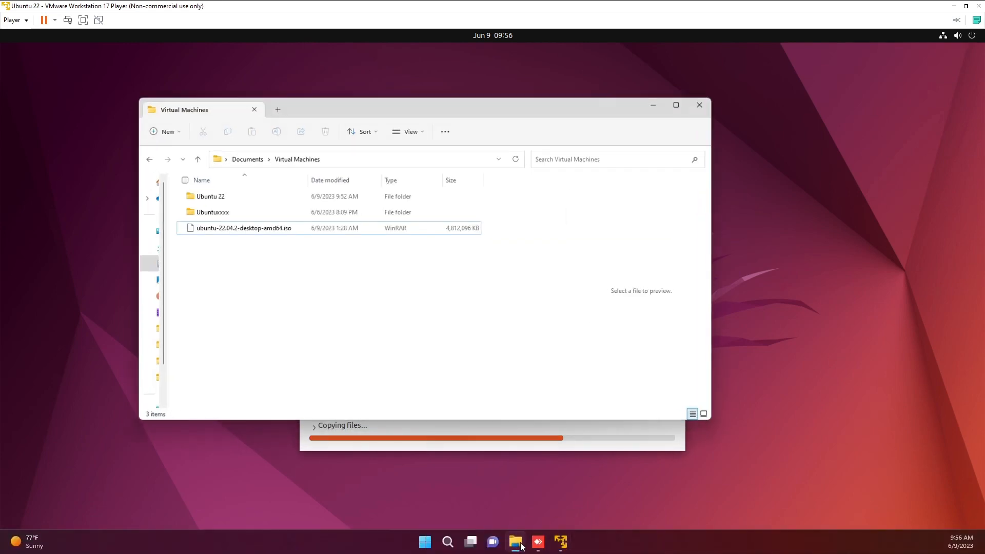
double_click(222, 196)
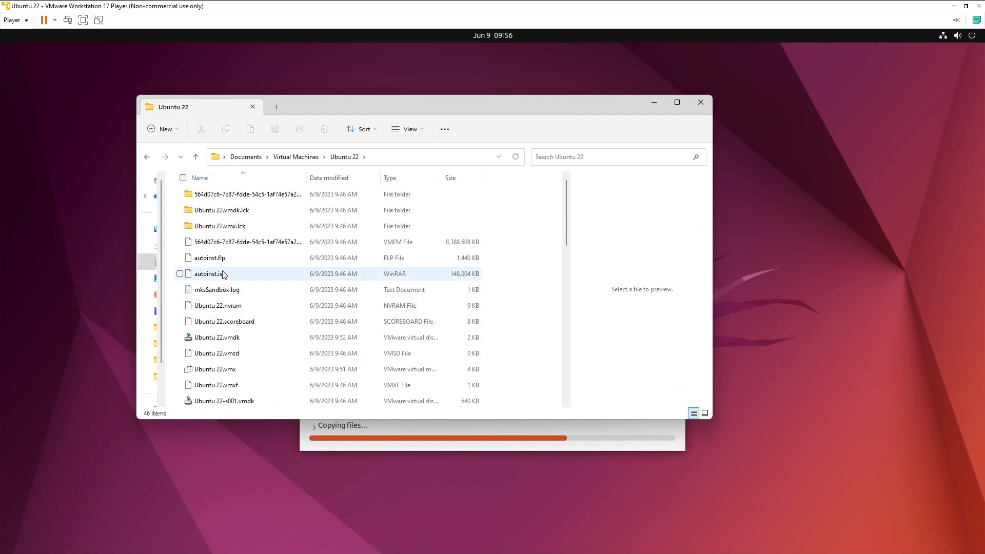
scroll(247, 273, "down", 1)
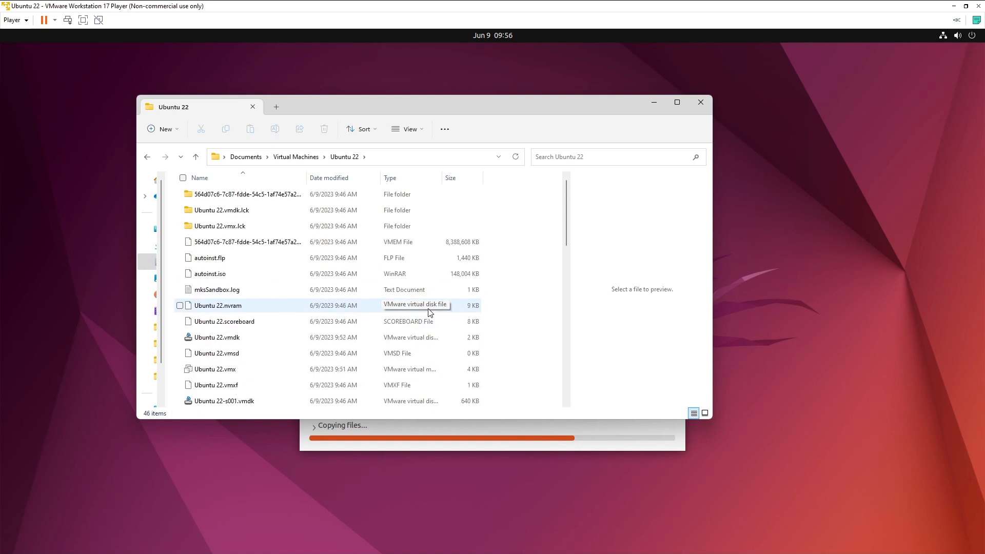
scroll(430, 312, "down", 6)
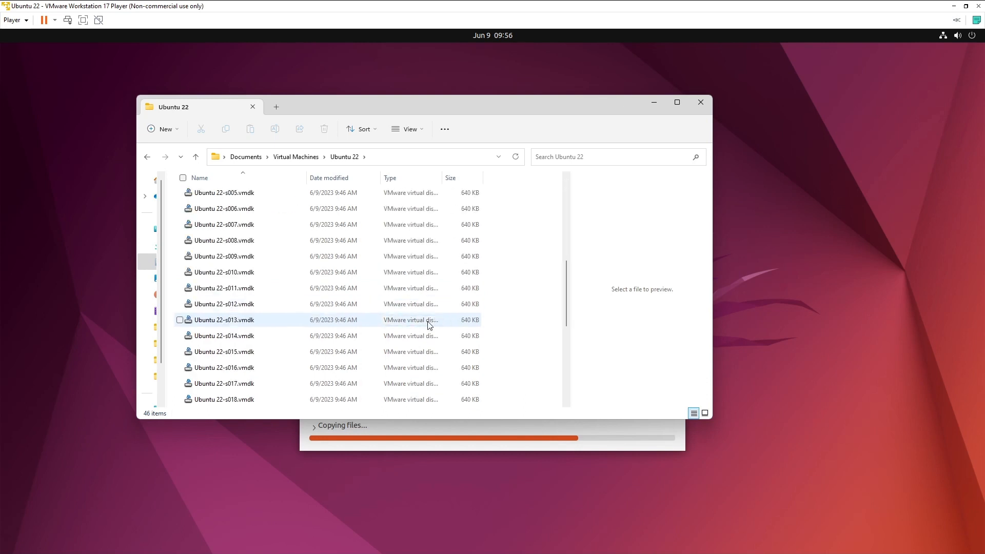
scroll(276, 352, "up", 6)
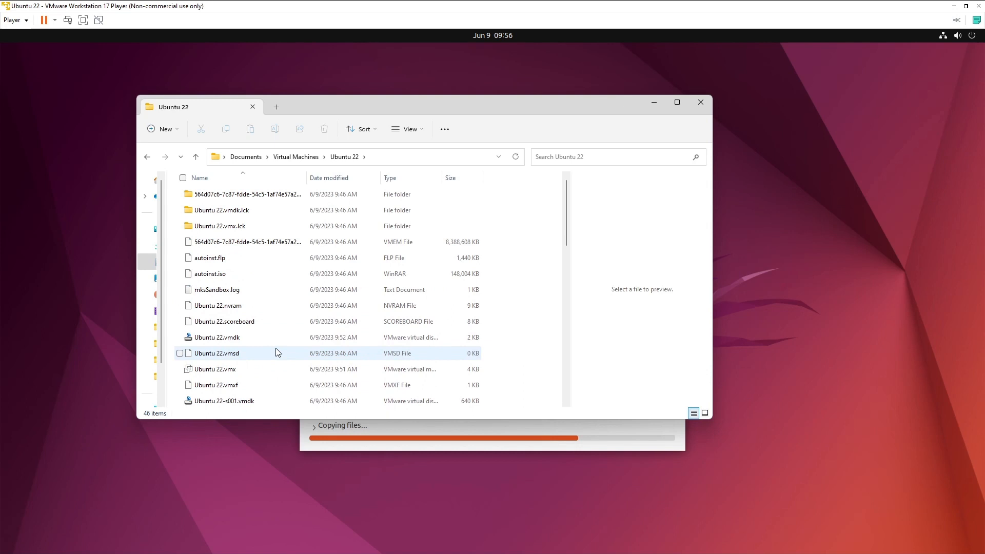
scroll(278, 352, "down", 6)
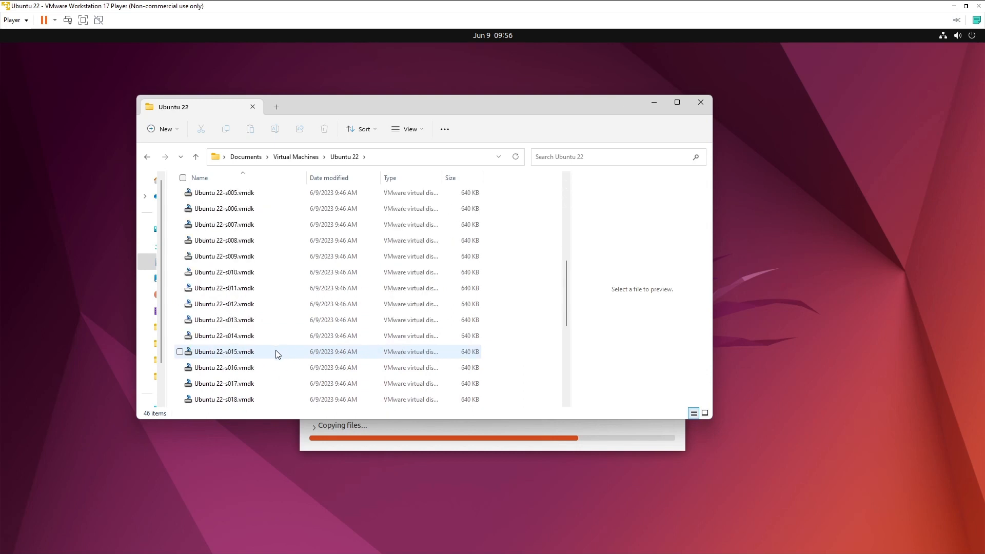
scroll(277, 354, "up", 5)
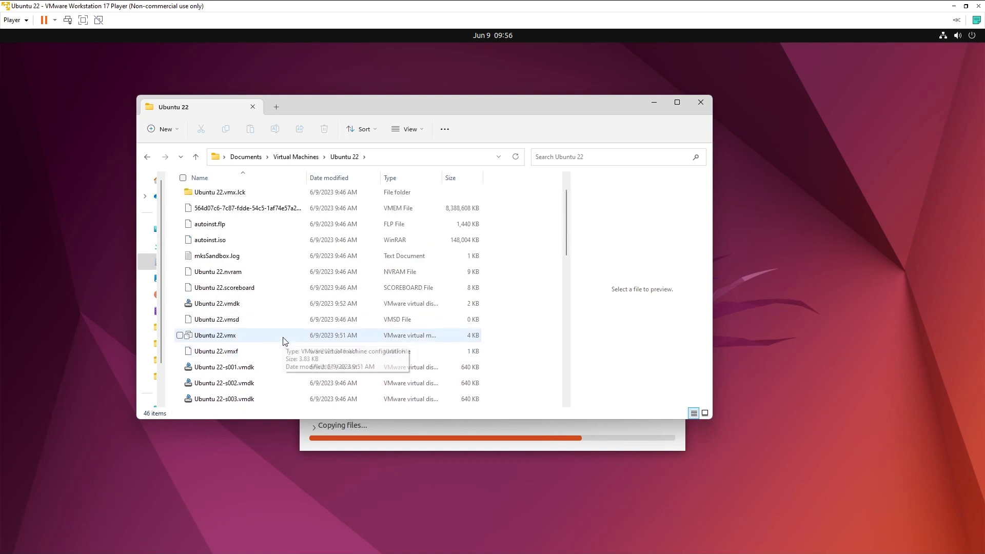
scroll(285, 341, "up", 1)
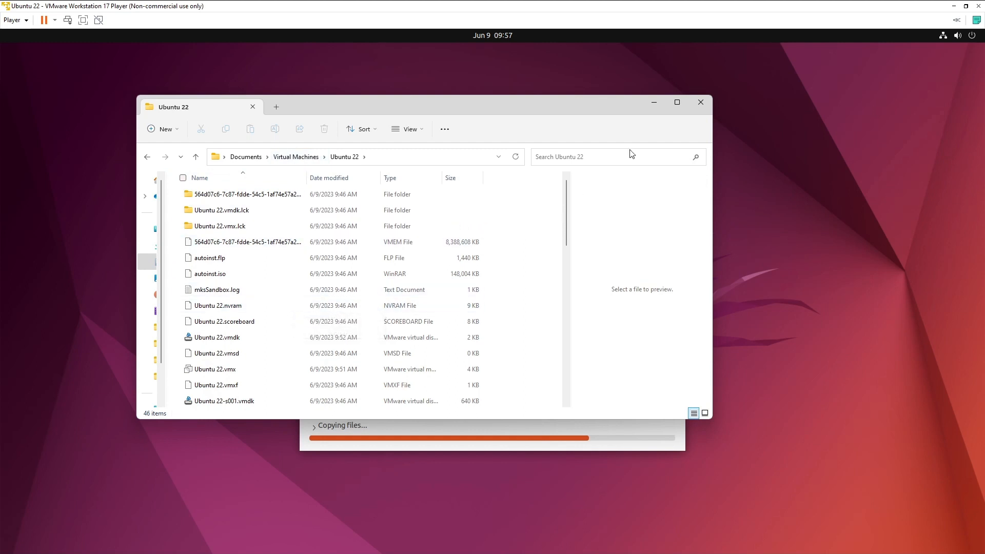
left_click(654, 102)
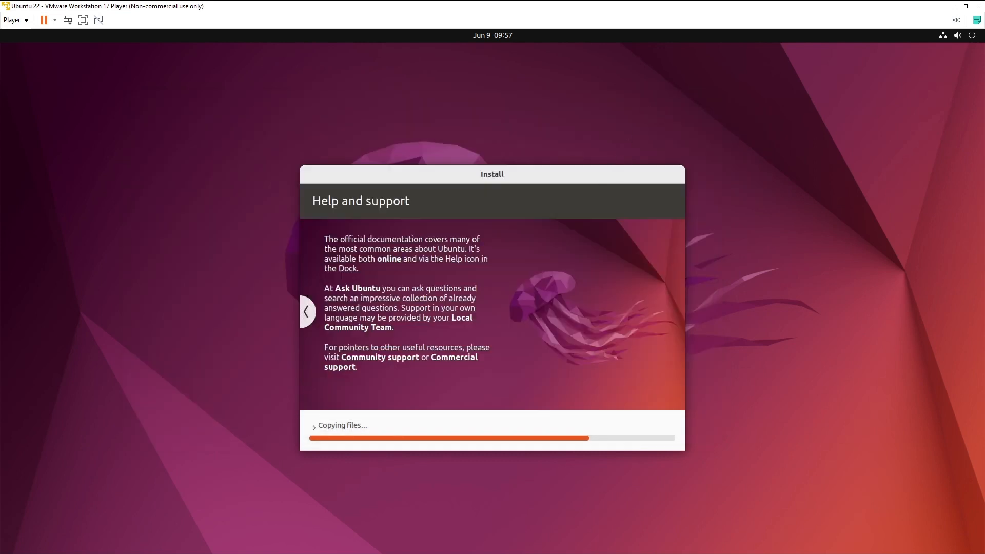
Move the installer window slightly up and check the log output for the package installation and downloads
left_click_drag(604, 178, 603, 163)
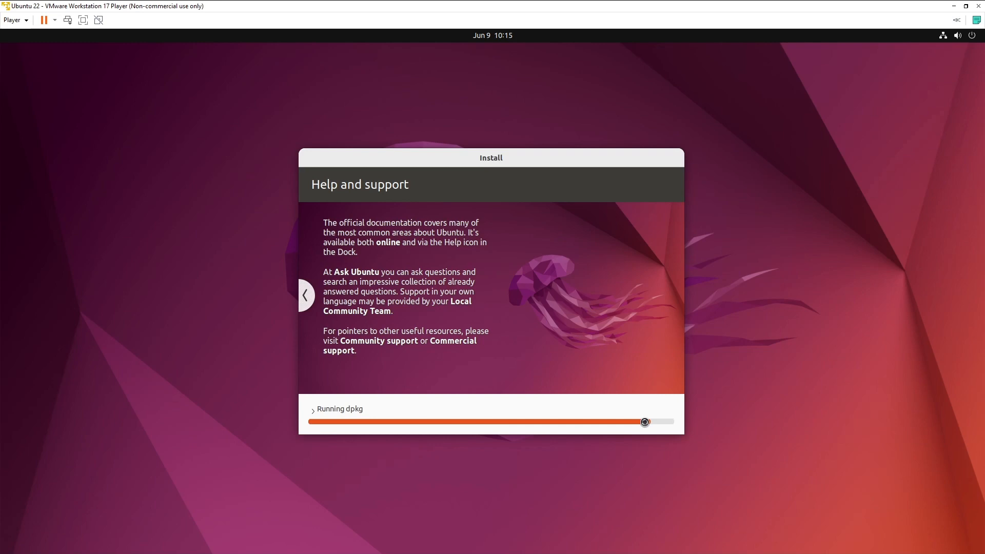
left_click(313, 410)
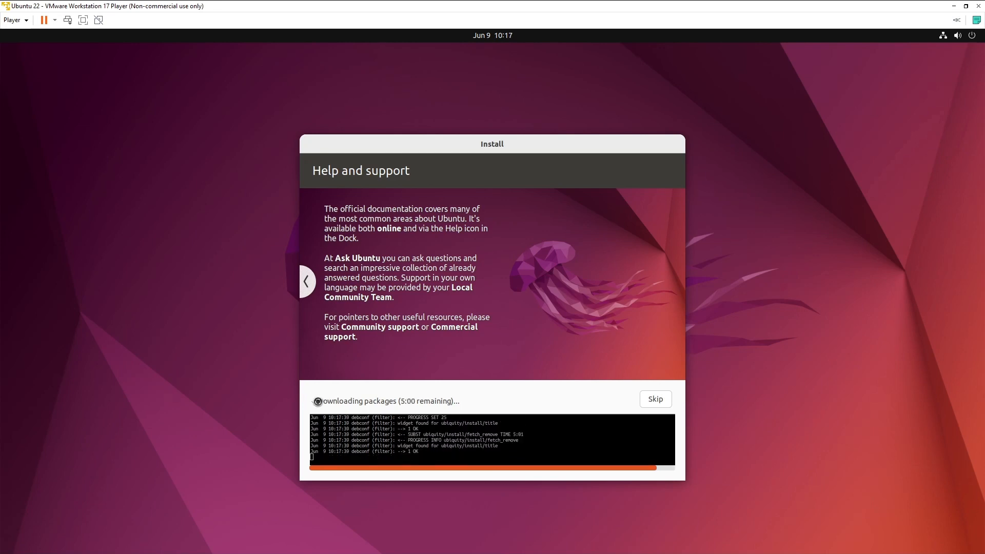
left_click(318, 399)
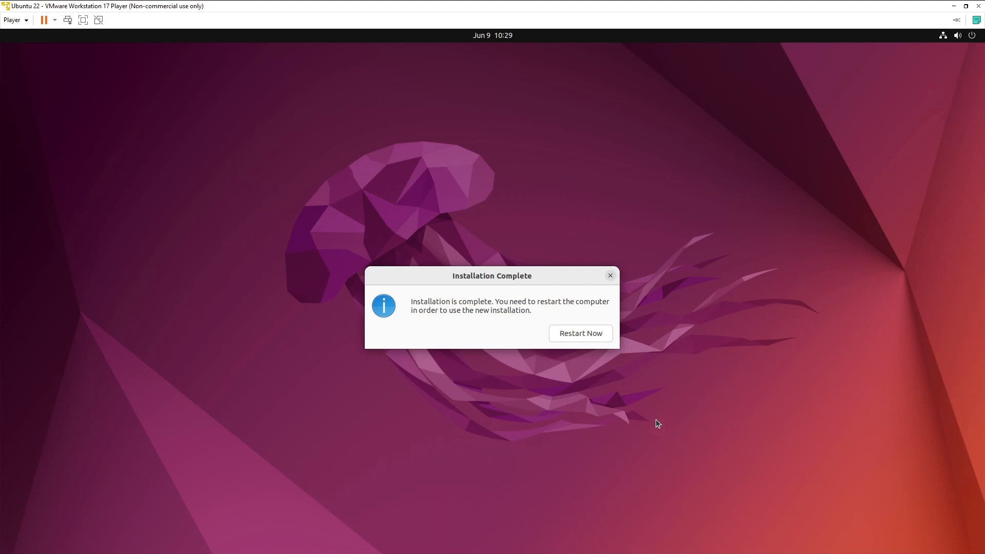
Restart the virtual machine to finish the installation, and log in to the listed user account with the account password
left_click(586, 333)
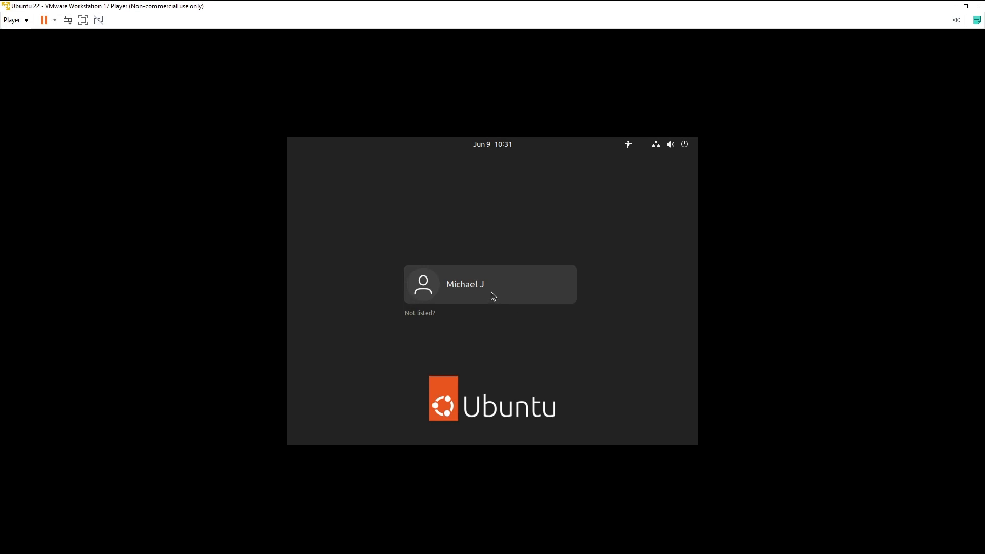
left_click(492, 295)
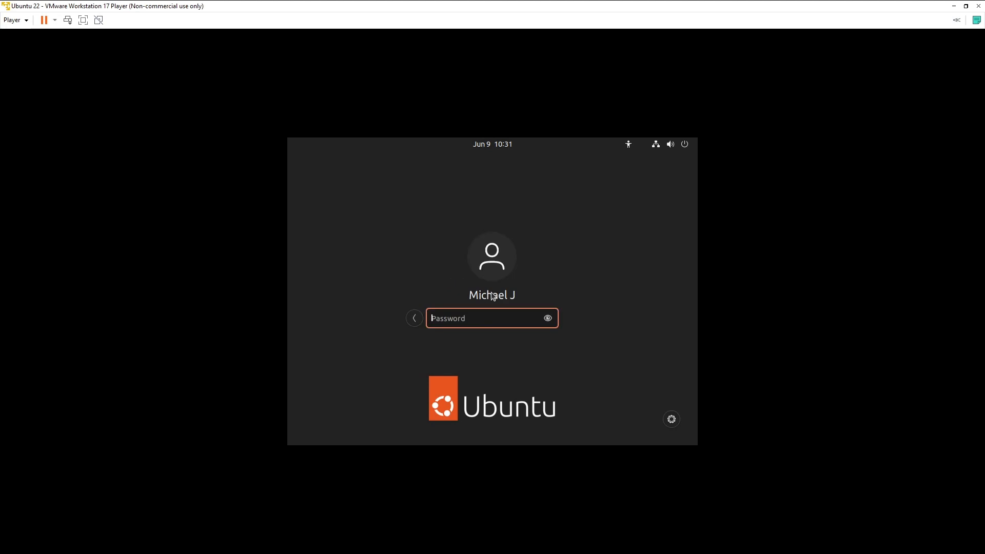
type("*********")
key("Return")
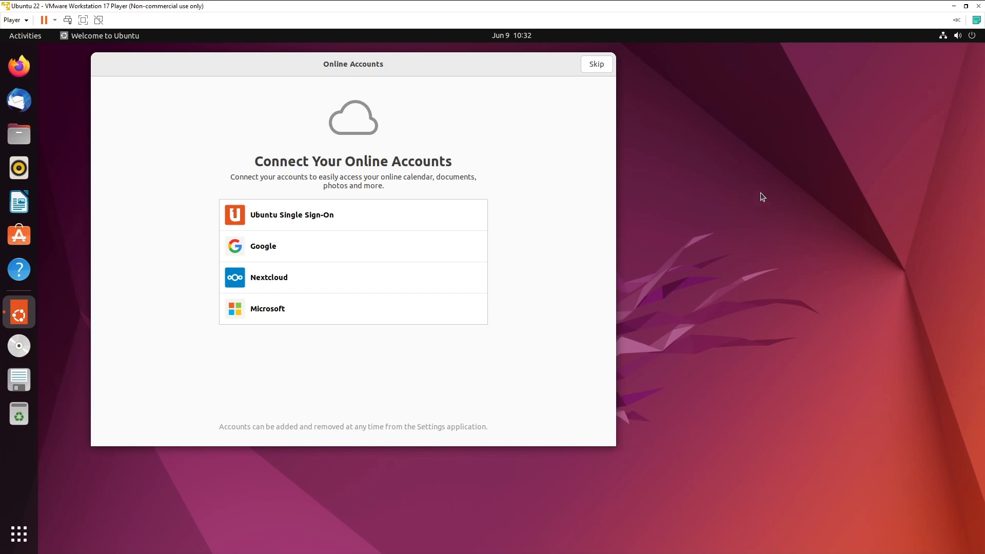
Open the desktop's display settings and look through the available screen resolutions
right_click(721, 140)
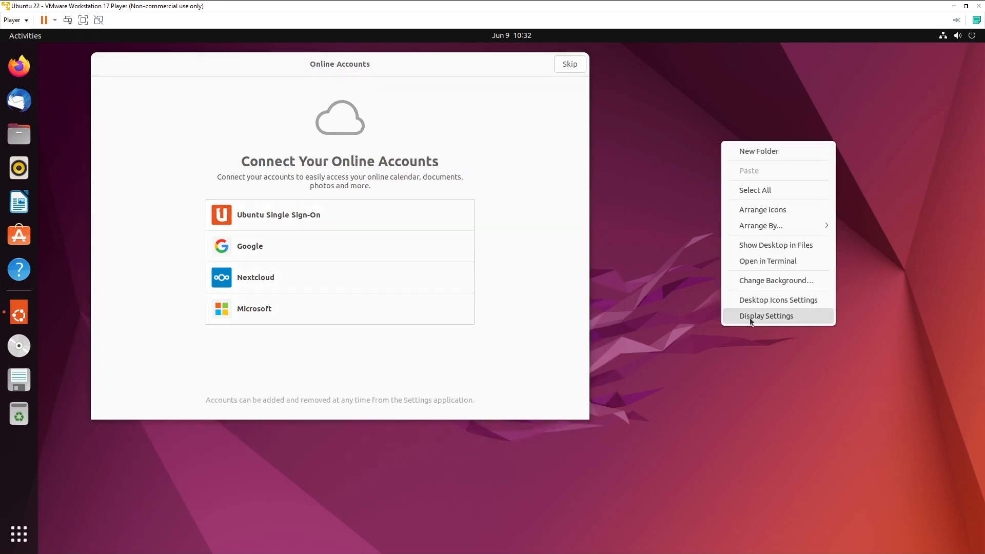
left_click(643, 177)
right_click(735, 92)
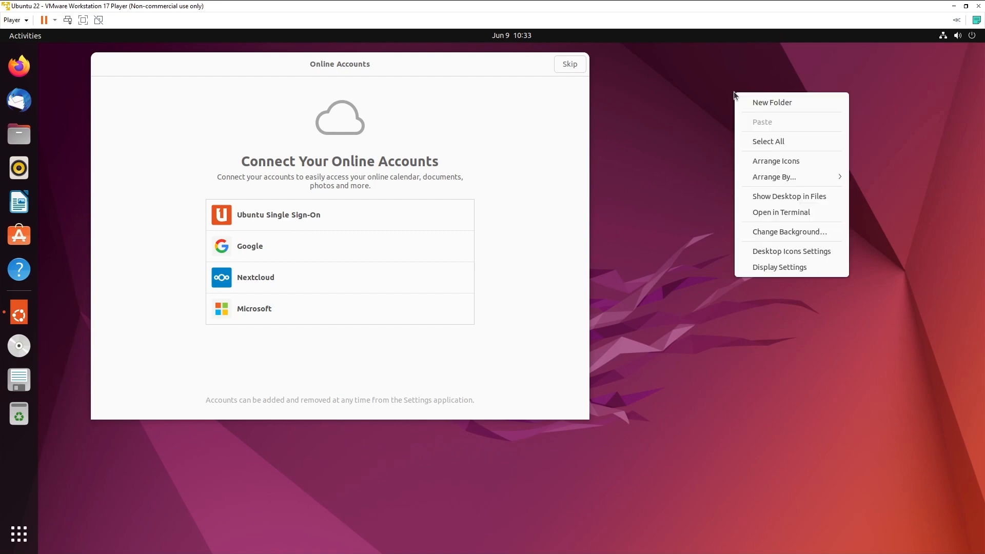
left_click(778, 268)
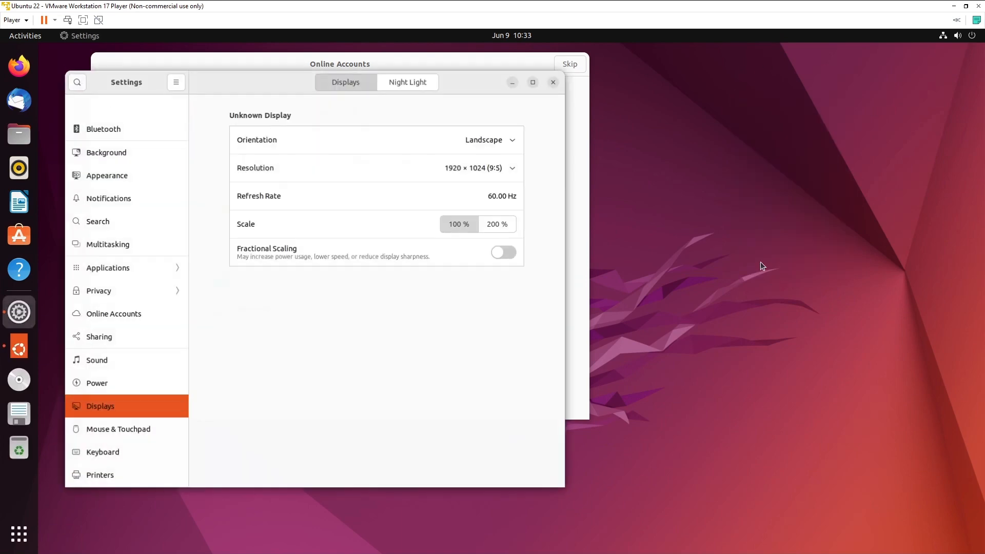
left_click(497, 177)
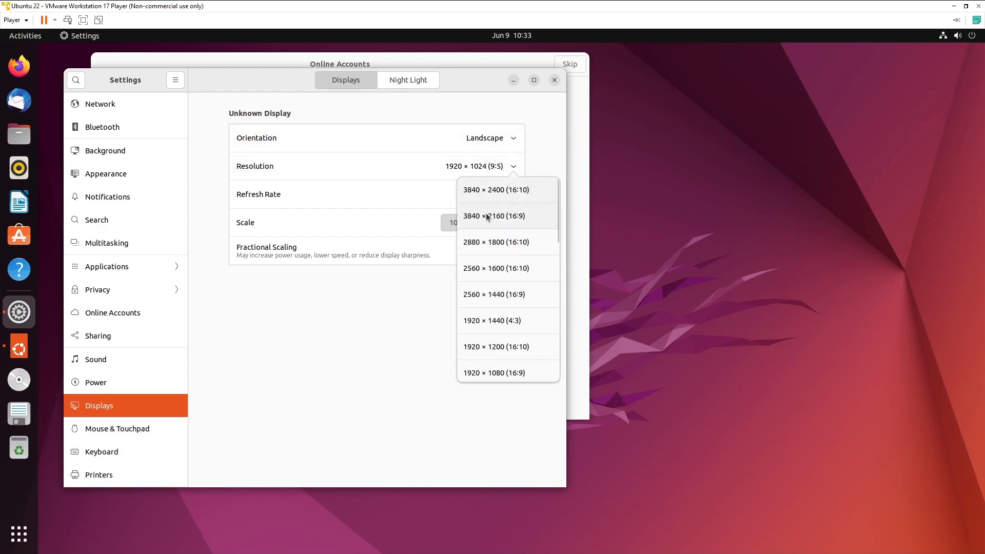
scroll(506, 360, "down", 3)
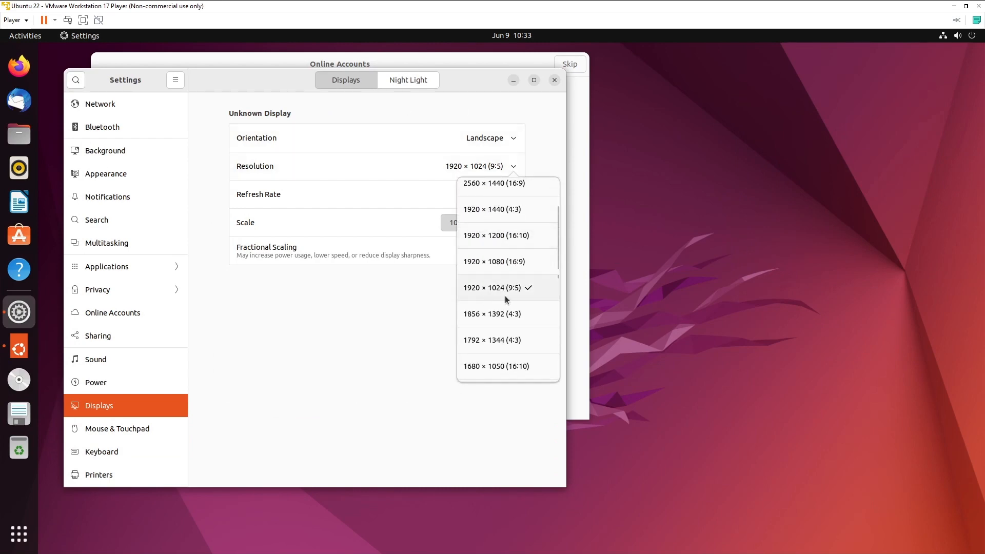